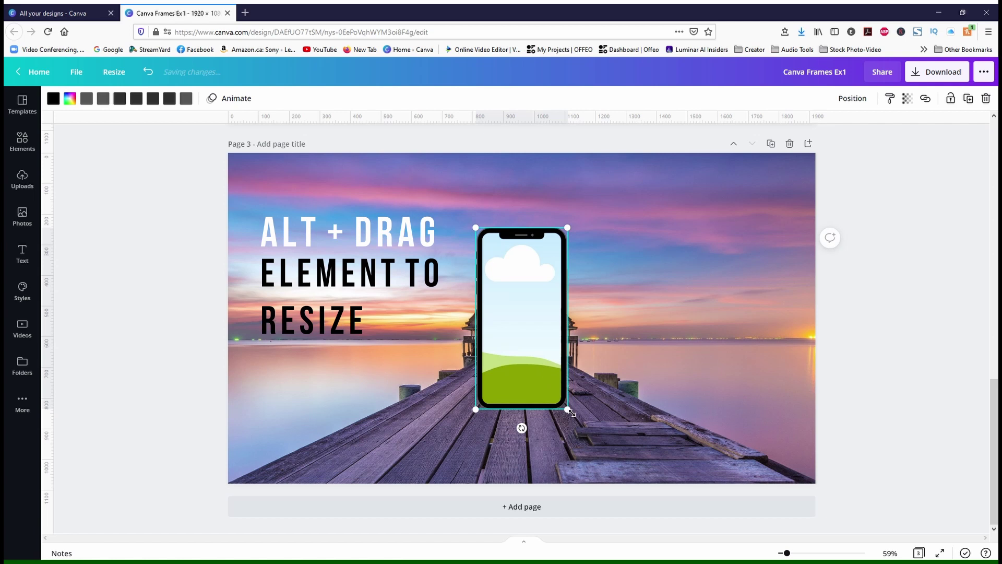
Step: Enlarge the phone frame around its centre and fill it with the same pier sunset photo used as the background
drag(572, 413, 603, 435)
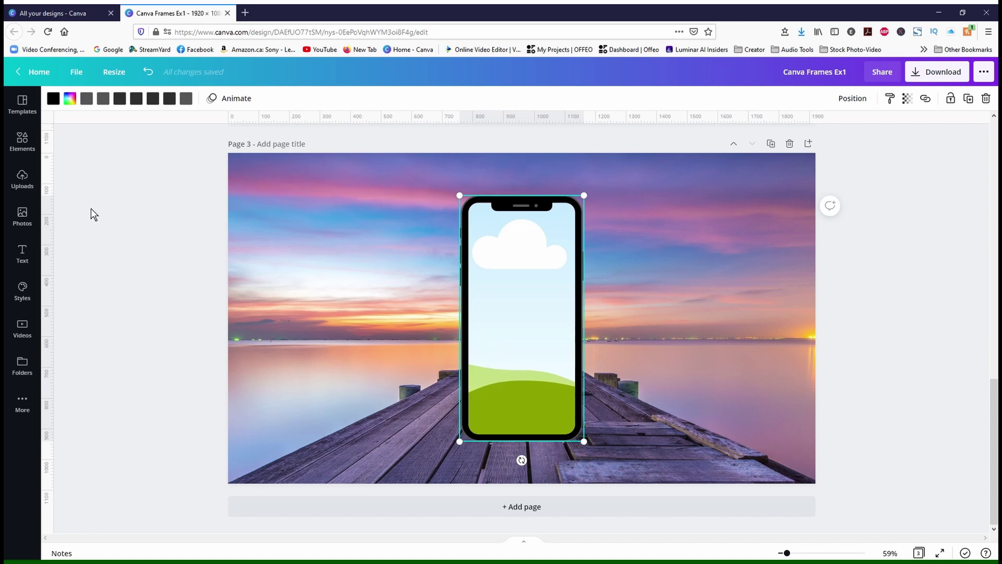
click(23, 215)
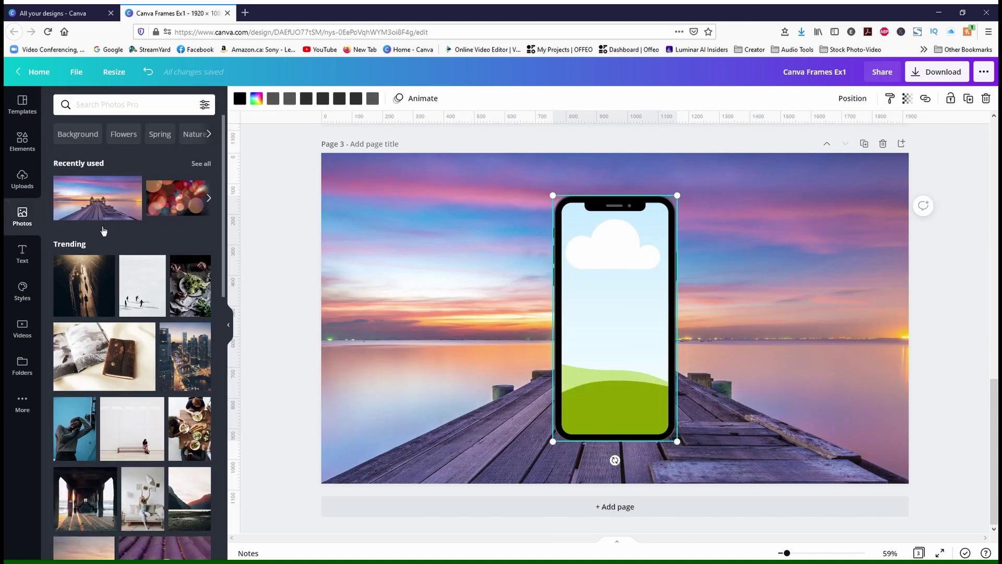
drag(108, 209, 621, 255)
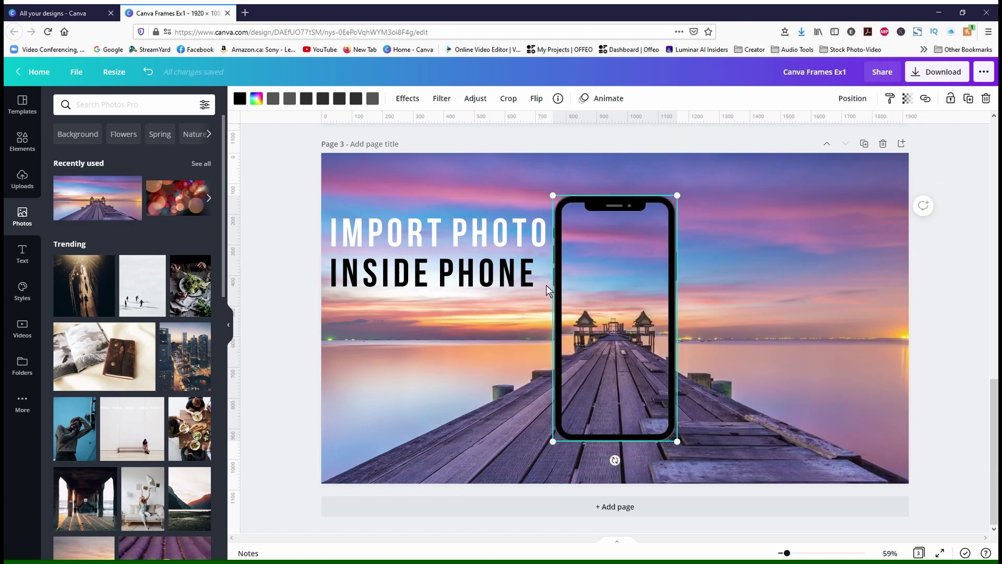
click(230, 328)
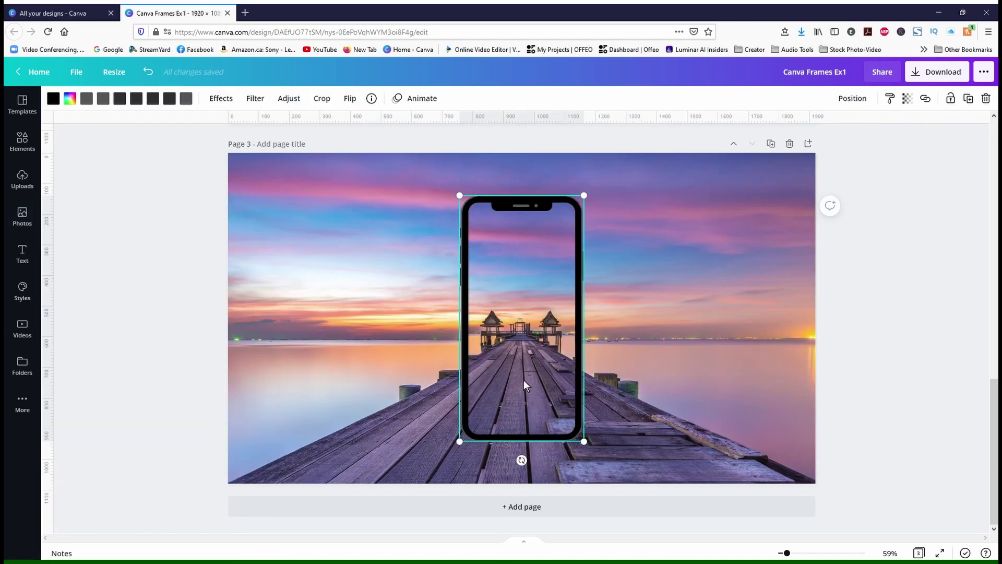
Step: Enlarge and reposition the photo inside the phone frame until its pier and horizon line up with the background
double_click(532, 303)
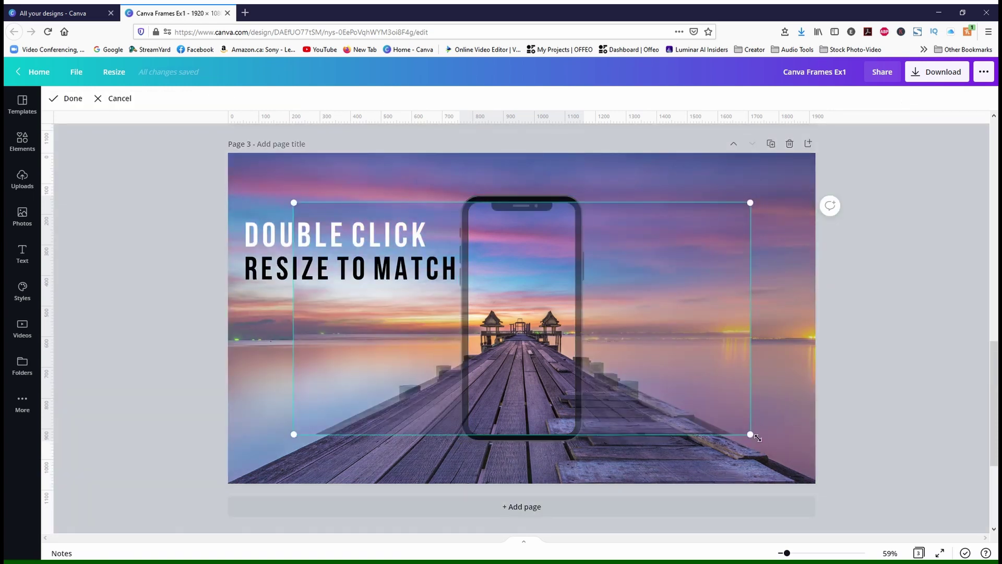
drag(758, 438, 835, 522)
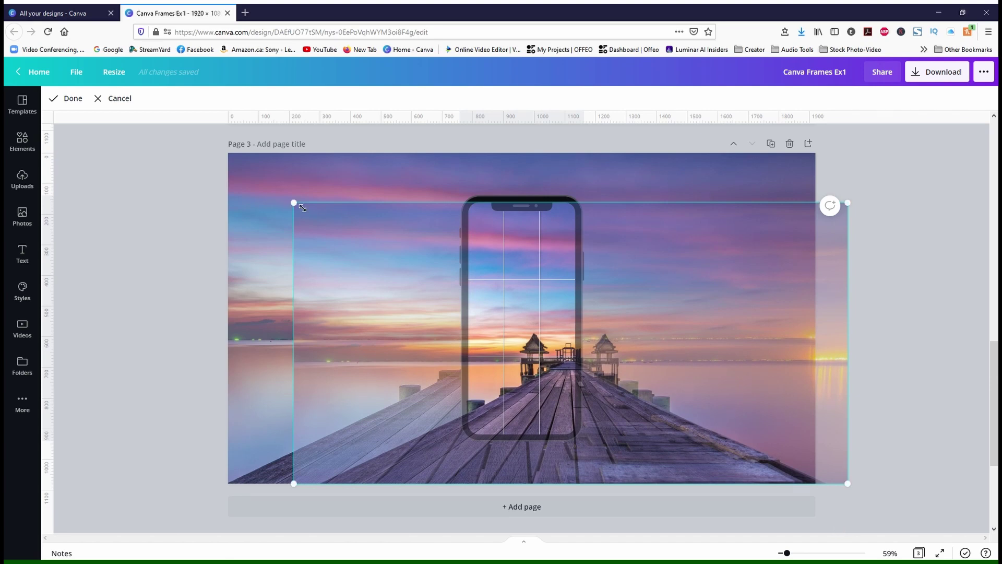
drag(303, 208, 204, 161)
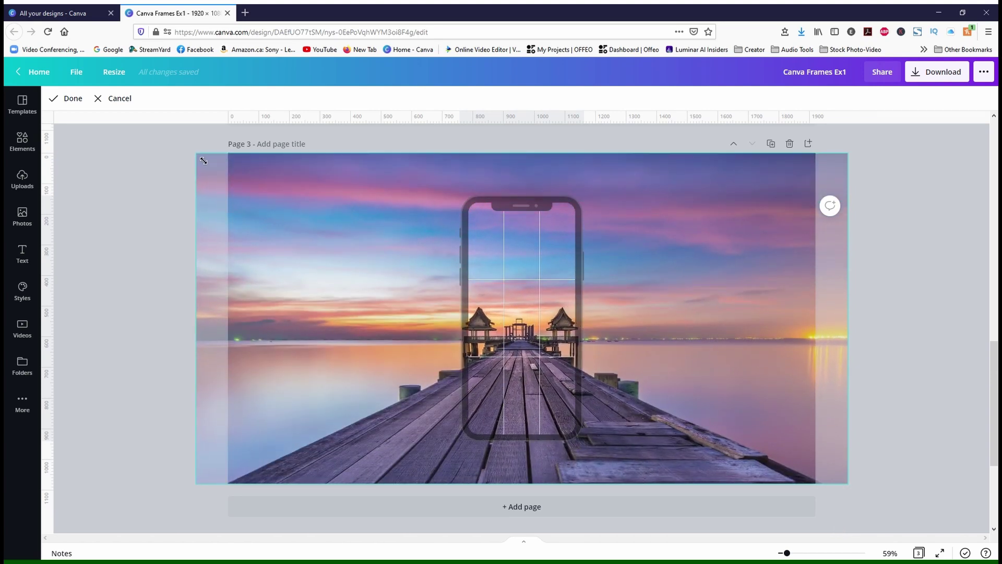
click(156, 193)
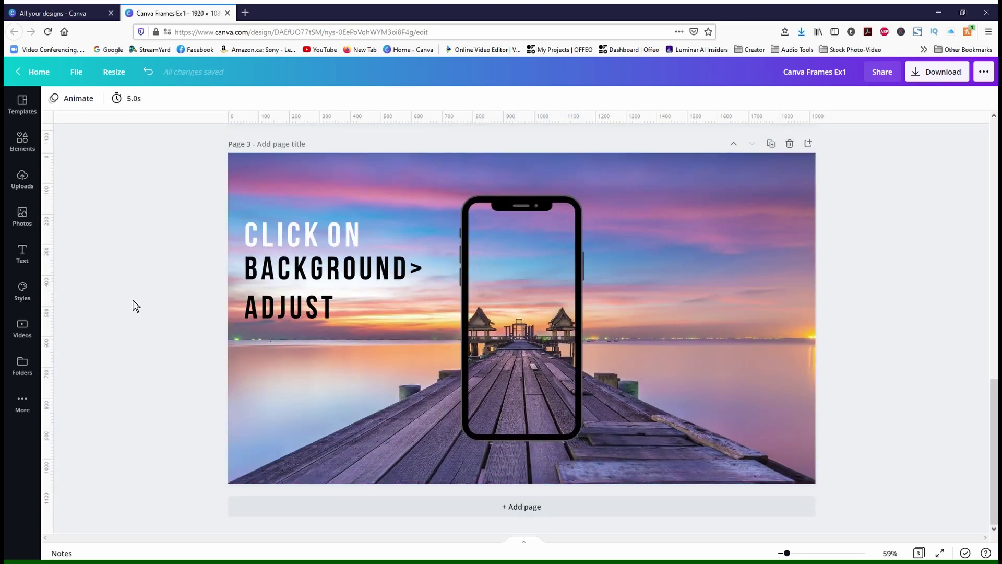
Step: Adjust the background photo to brightness 1, contrast 48, saturation -74 and tint 66
click(313, 199)
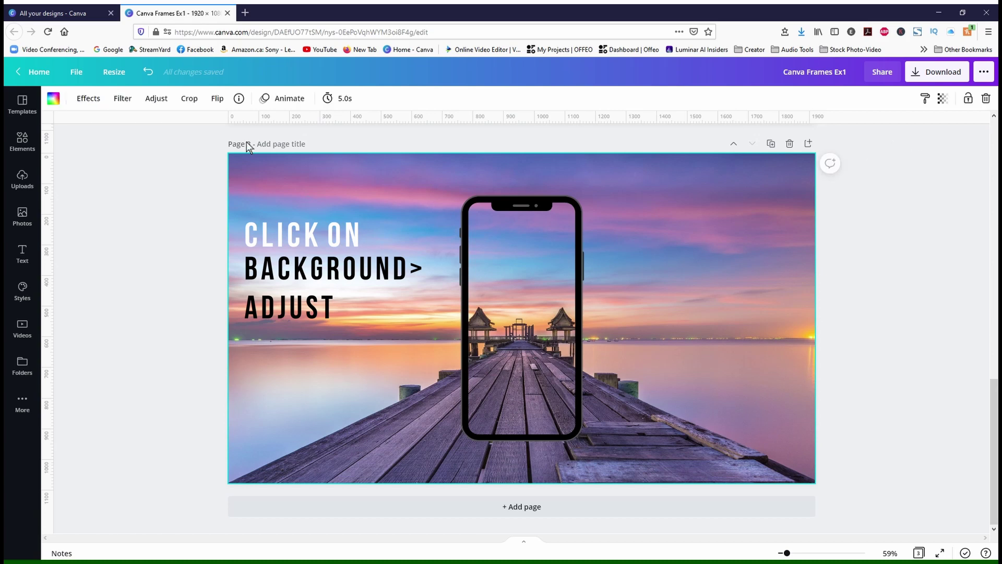
click(156, 98)
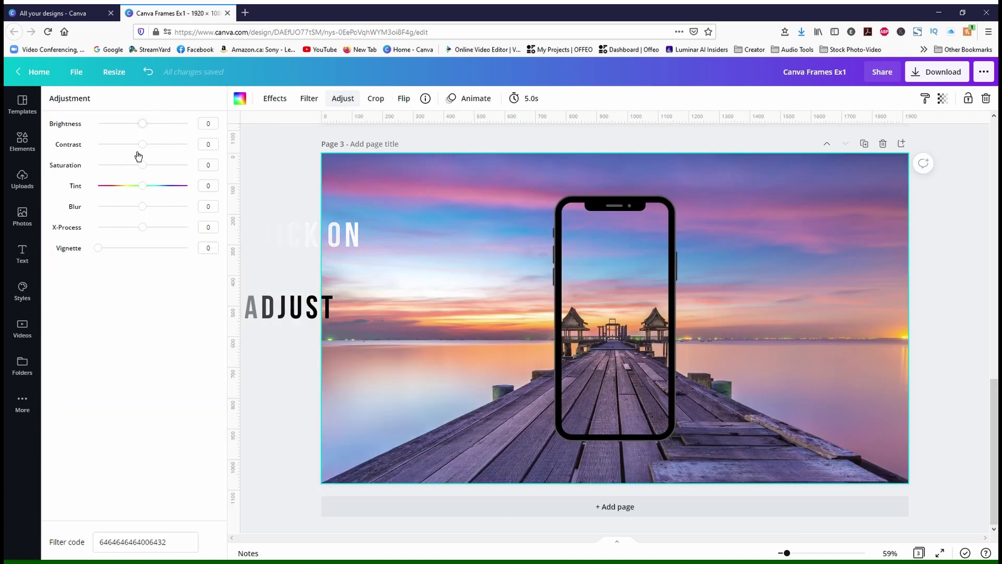
click(145, 185)
drag(152, 198, 177, 200)
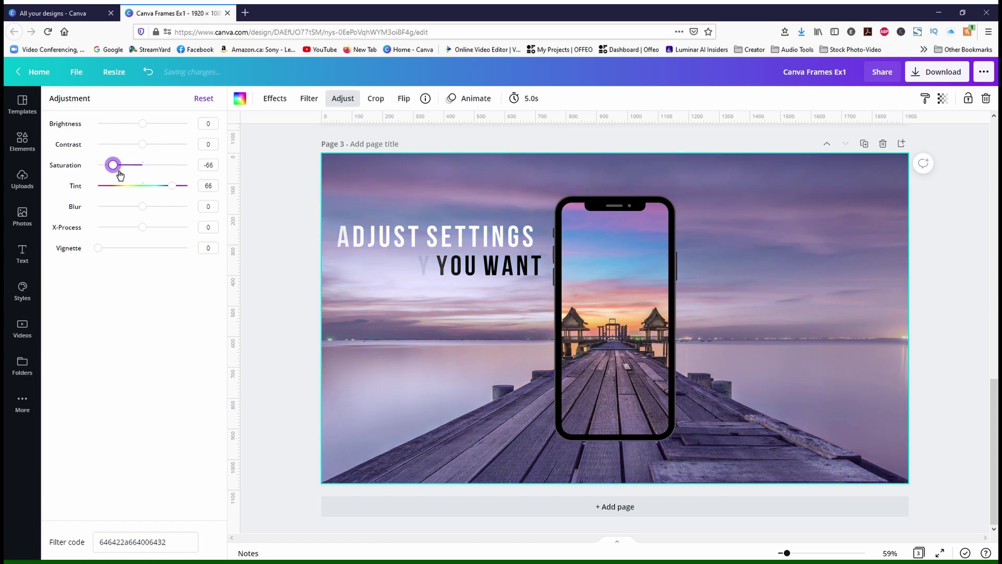
drag(117, 175, 151, 135)
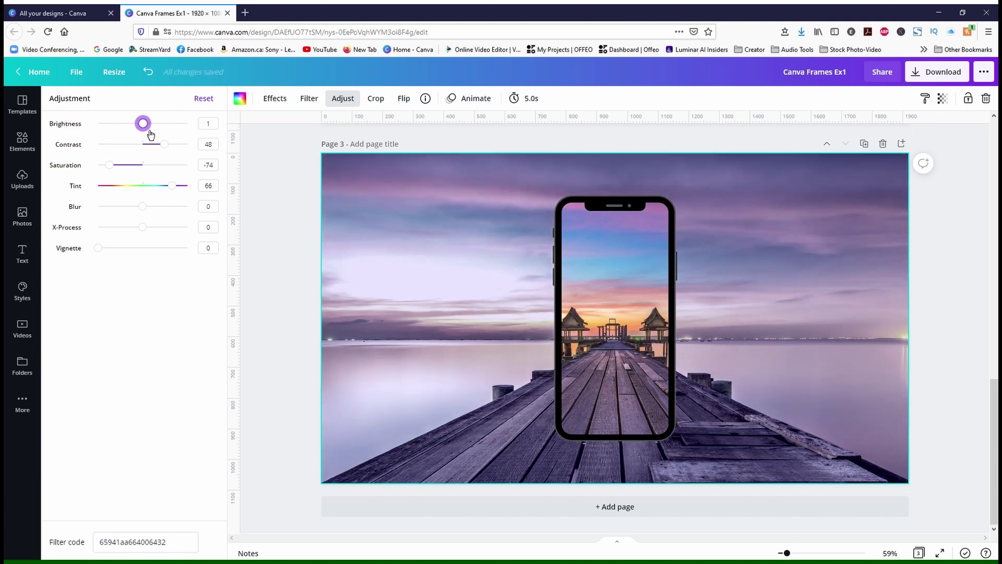
click(270, 196)
Step: Add horizontal guides at the phone's top and bottom edges and place a duplicate phone on each side between them
click(528, 383)
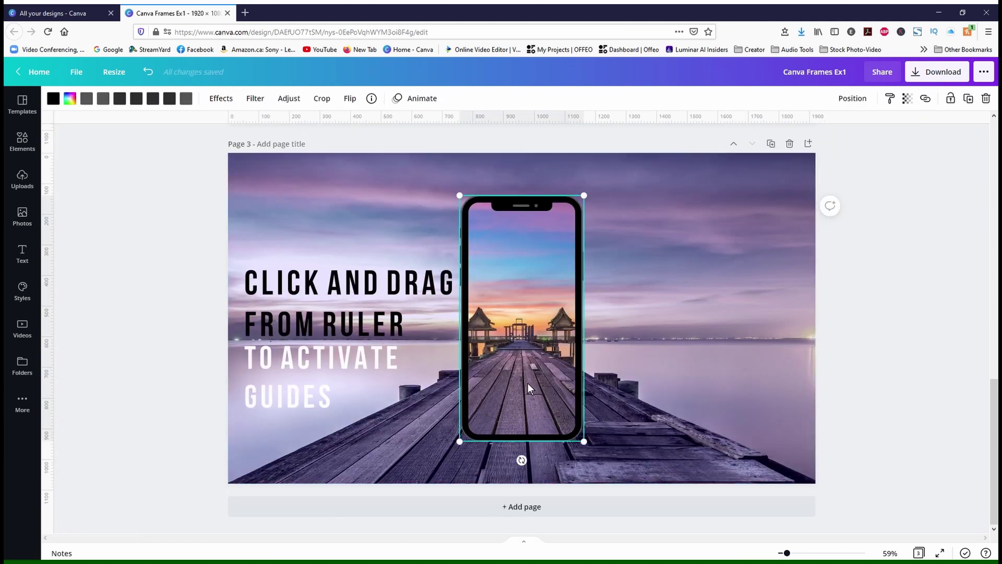
drag(661, 123, 671, 196)
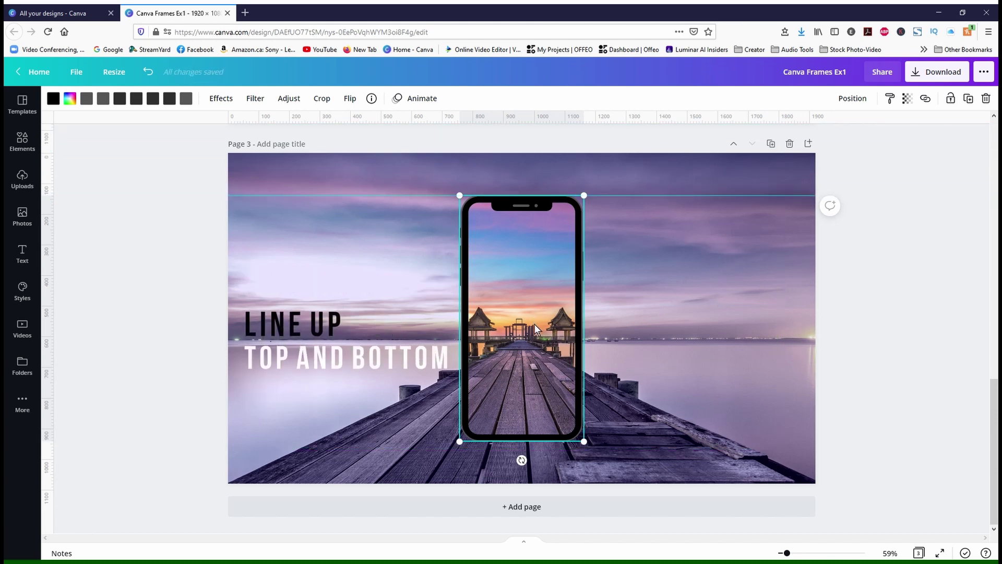
drag(645, 340, 668, 441)
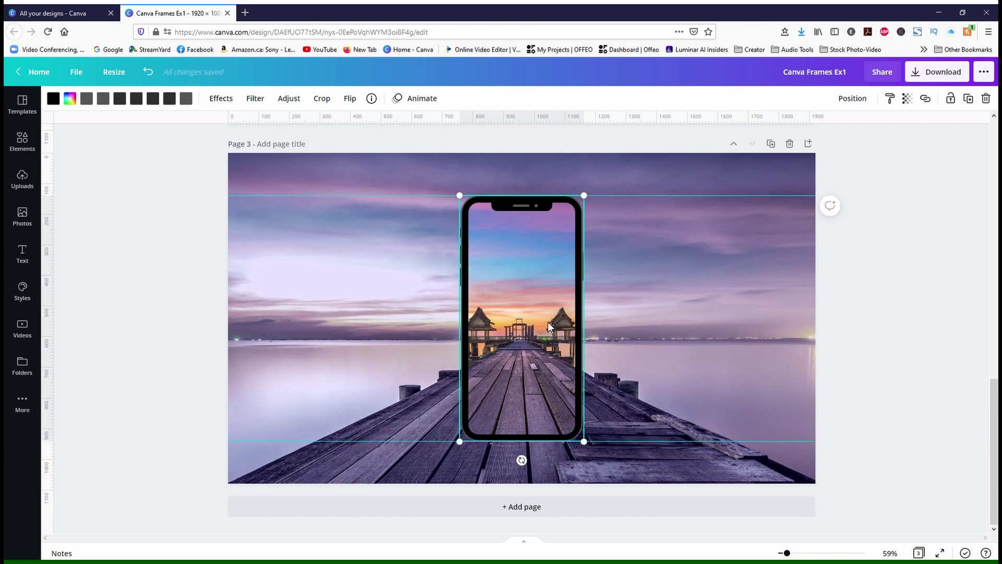
drag(547, 321, 402, 326)
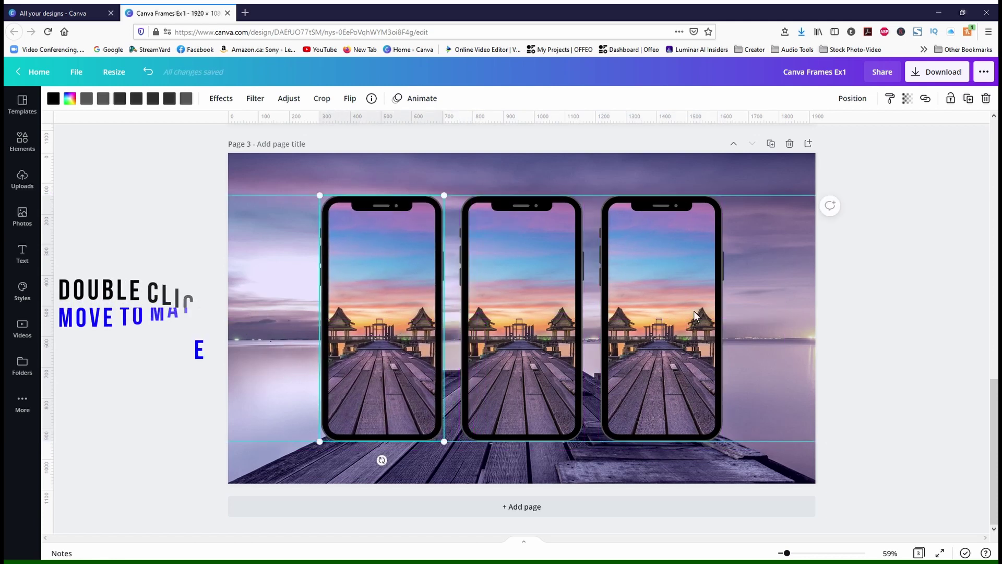
Step: Shift the photos inside the left and right phones to line up with the image in the centre phone
double_click(406, 309)
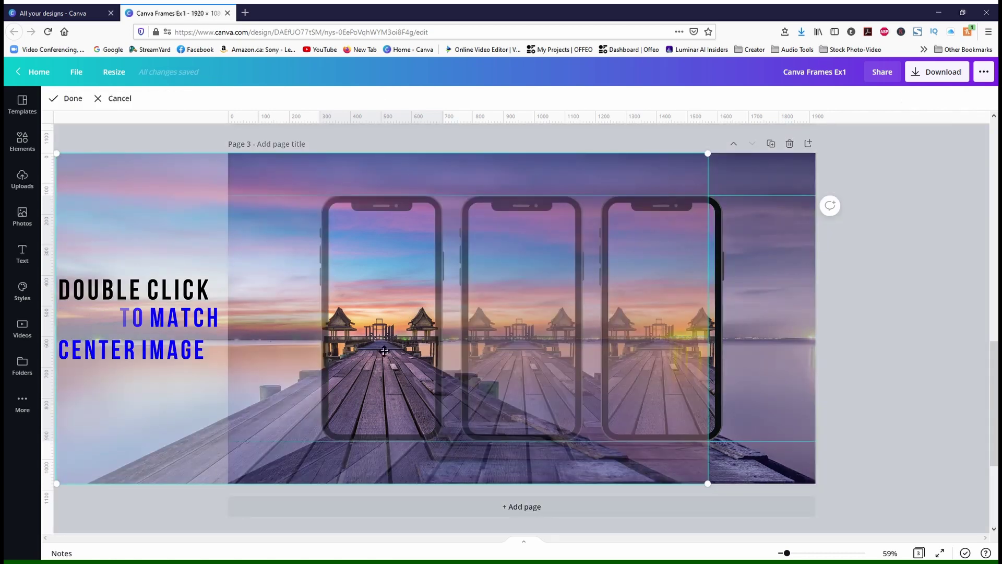
drag(384, 351, 537, 351)
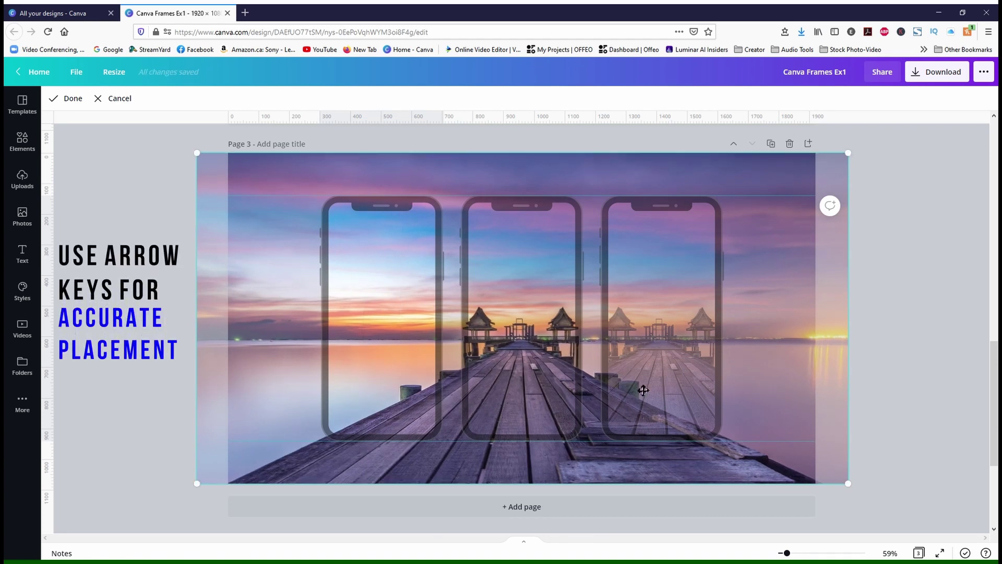
click(911, 298)
double_click(671, 324)
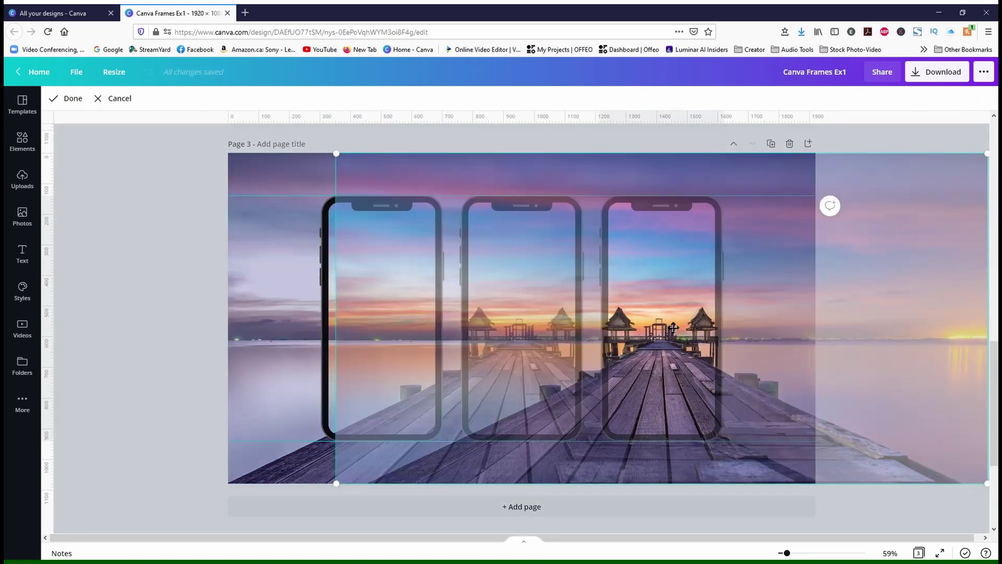
drag(675, 346, 530, 349)
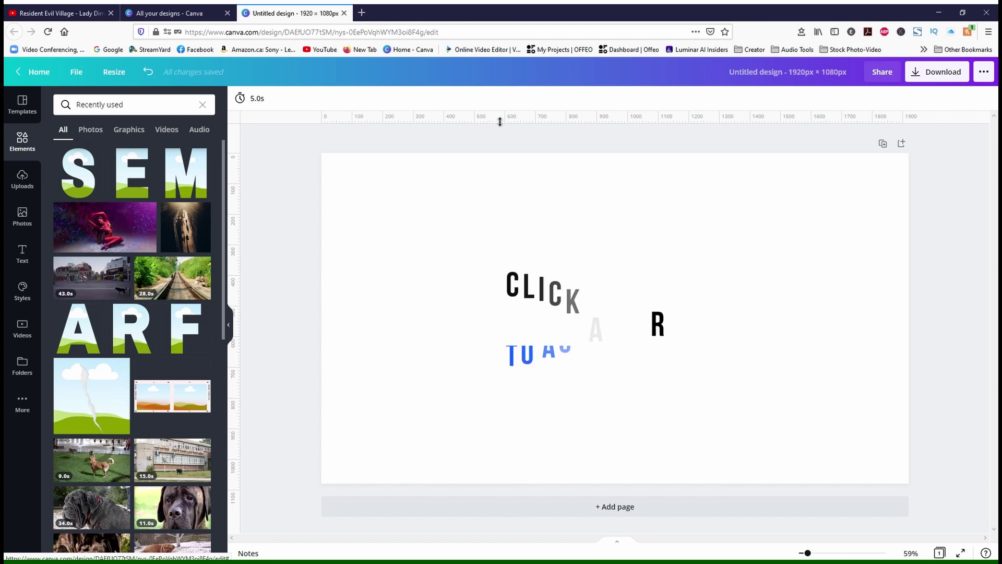
Step: Add horizontal and vertical guides through the blank page's centre and place a letter F frame of about 202 × 338 px left of centre
drag(487, 123, 501, 318)
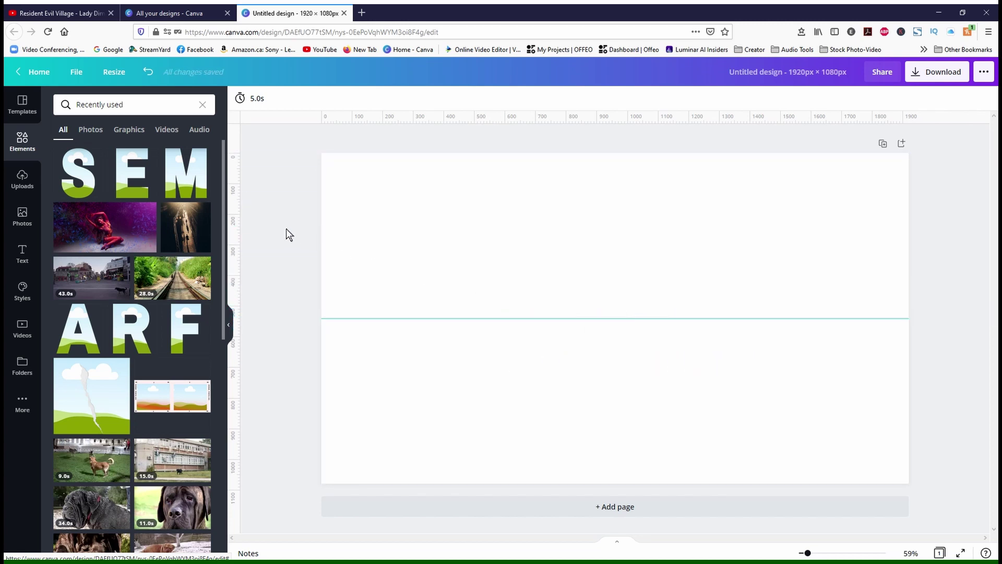
drag(241, 212, 622, 285)
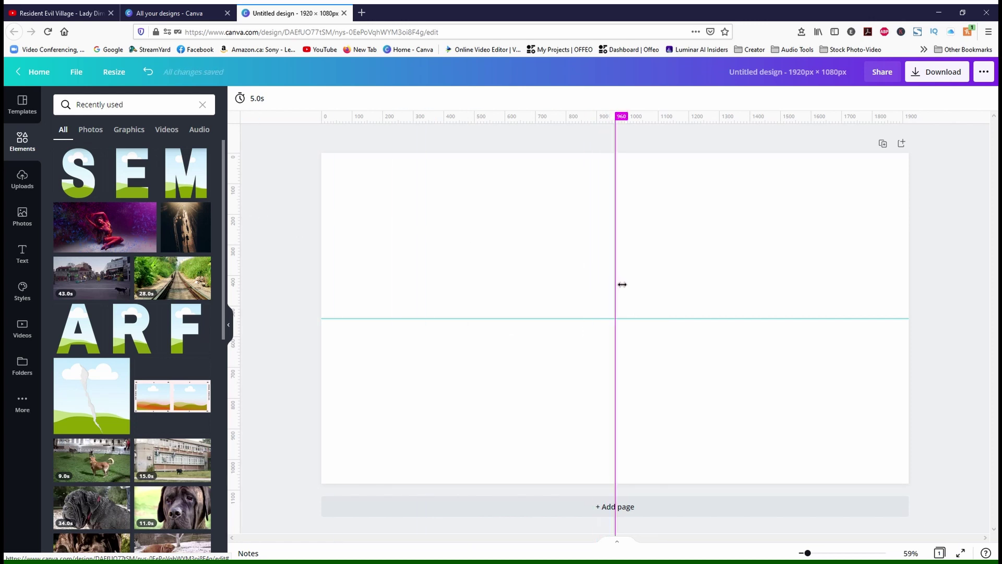
click(195, 351)
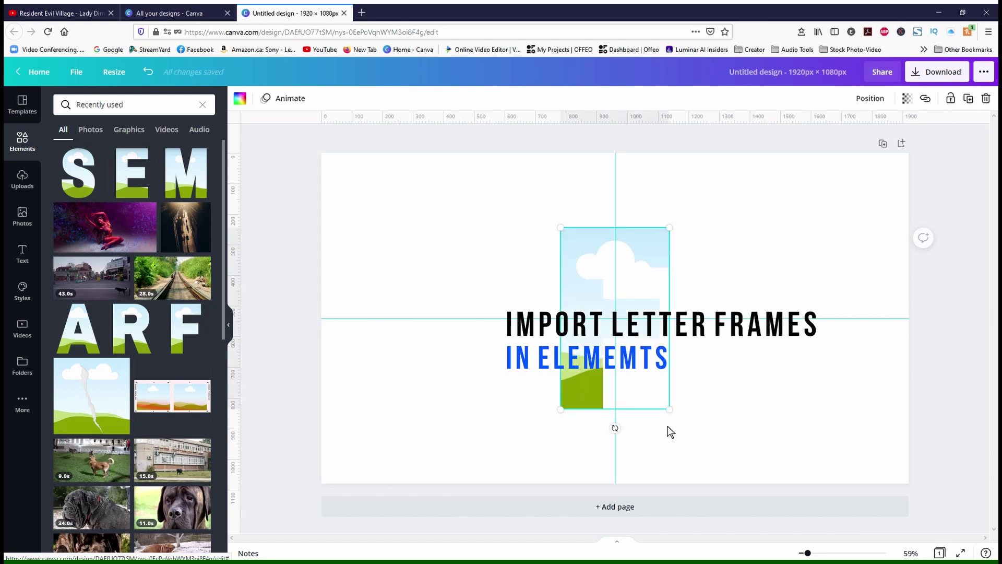
drag(674, 418, 635, 389)
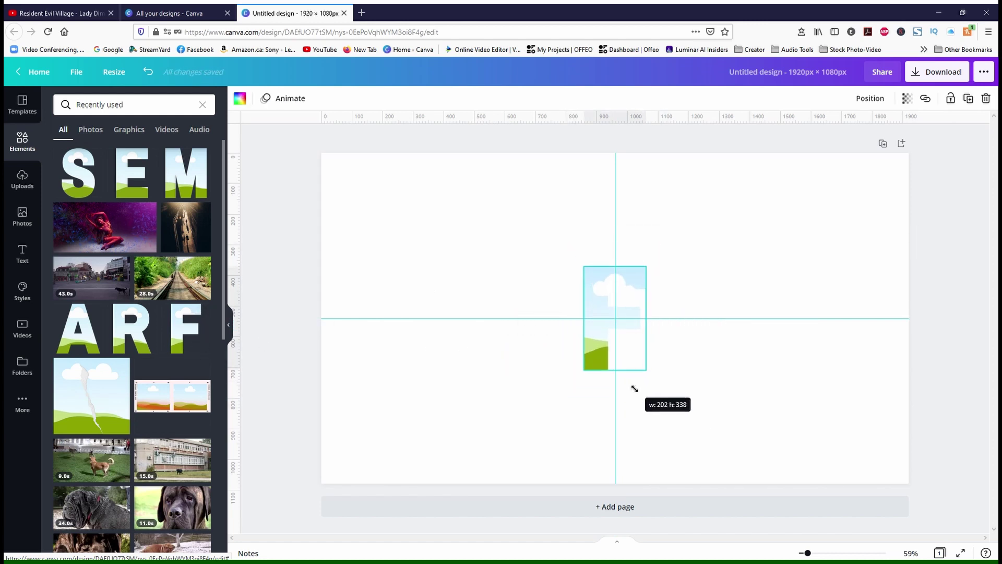
drag(610, 344, 395, 340)
Step: Add R and A letter frames, scale them to the F's height and line them up after it
click(131, 328)
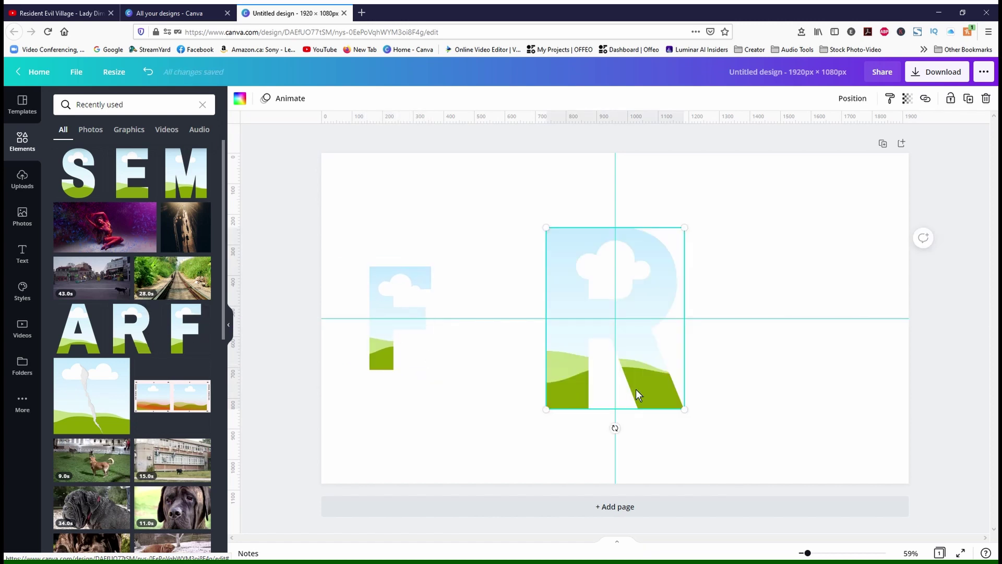
drag(681, 408, 652, 389)
drag(600, 349, 474, 365)
drag(532, 371, 503, 360)
click(78, 328)
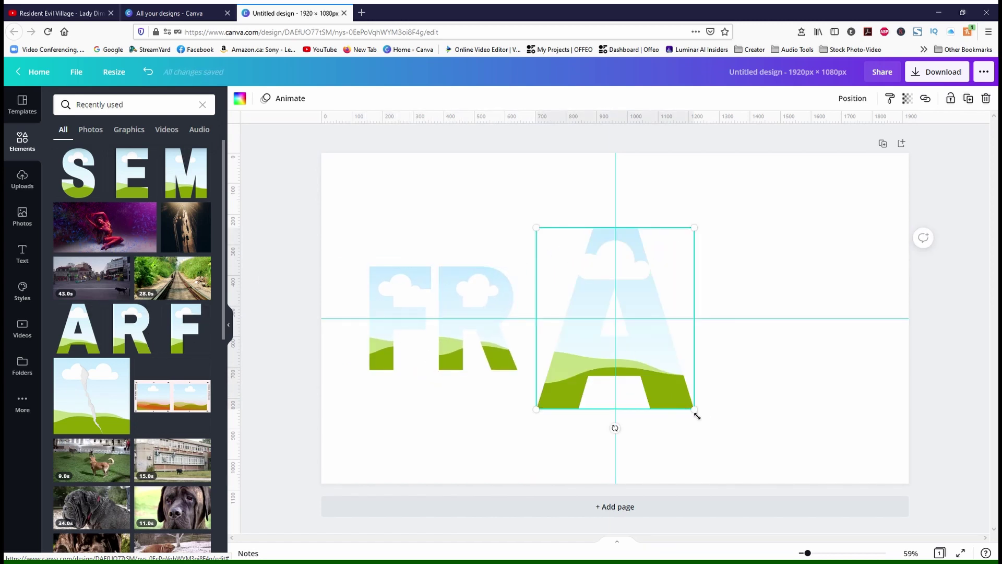
drag(697, 415, 611, 356)
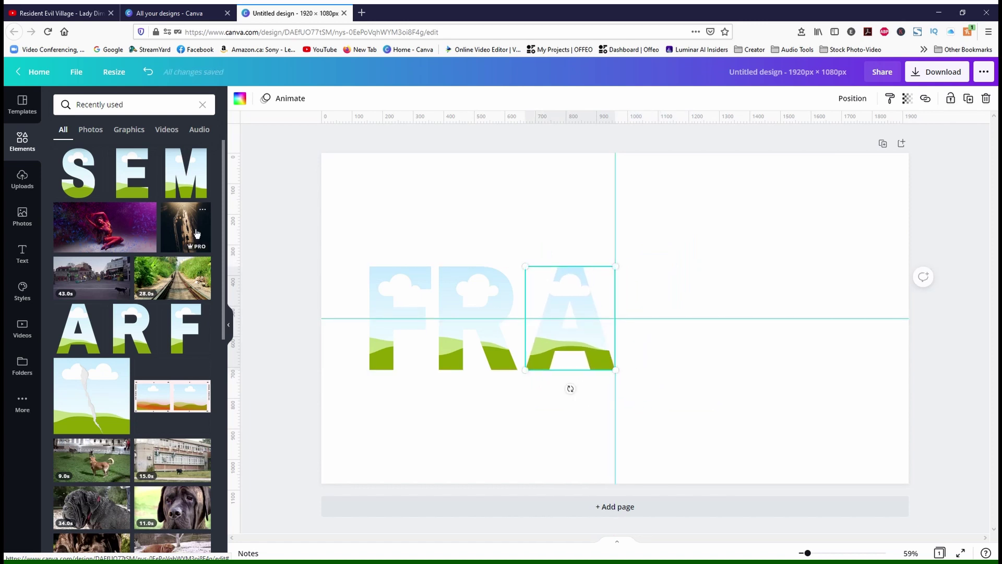
Step: Add M and E letter frames, scale them to the same height and place them after the A
click(185, 172)
drag(684, 413, 763, 362)
drag(778, 188, 727, 283)
drag(676, 340, 675, 345)
click(132, 173)
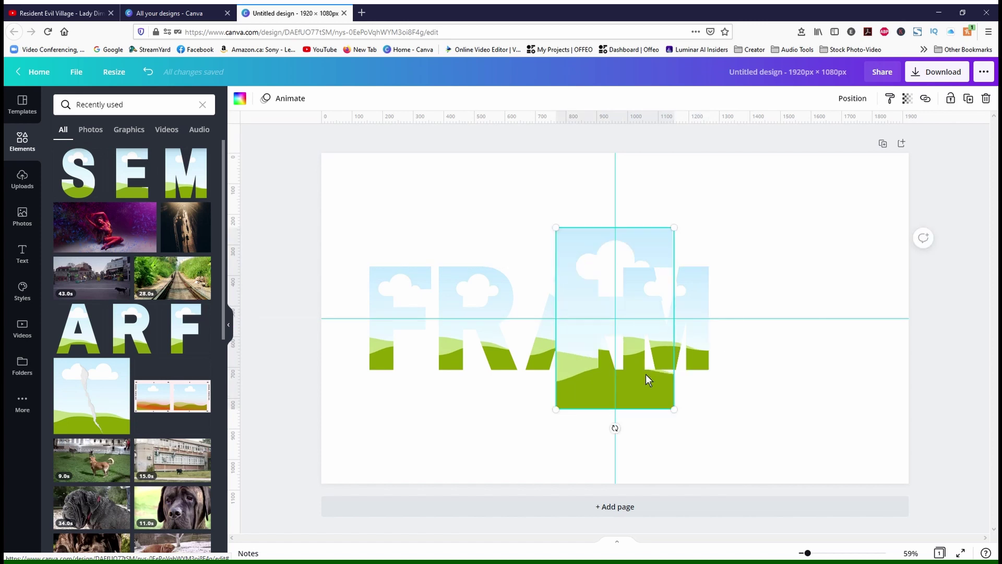
drag(649, 381, 812, 353)
drag(835, 189, 795, 280)
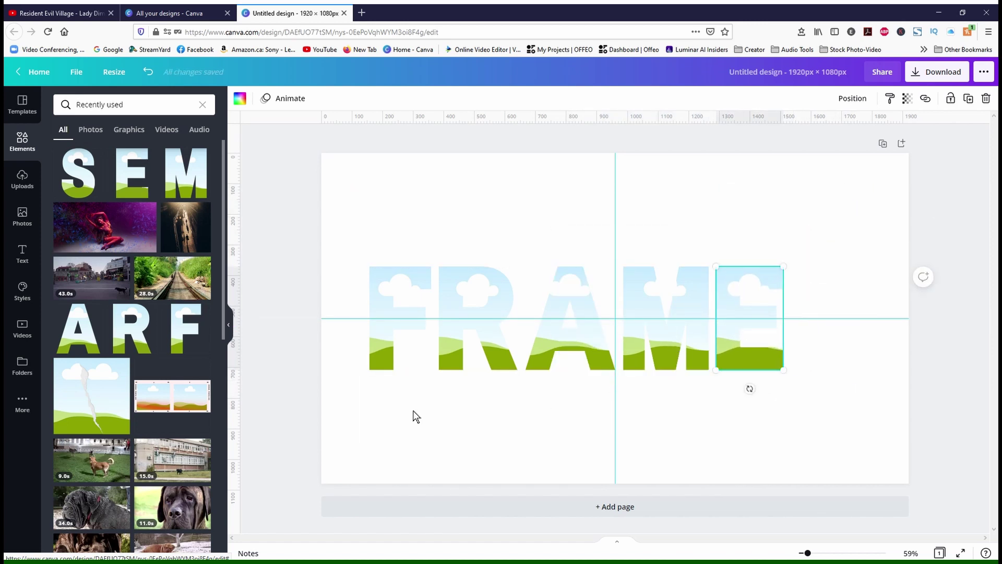
Step: Complete the word FRAMES with an S letter frame scaled to match and placed after the E
click(78, 172)
drag(650, 406, 882, 371)
drag(907, 190, 867, 276)
click(885, 355)
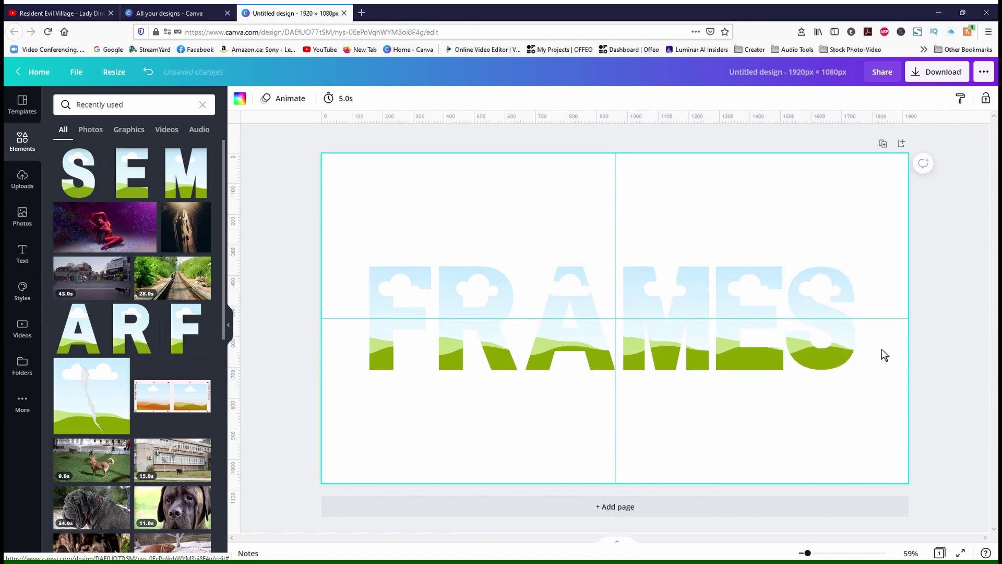
Step: Group all six letter frames and centre the group on the page
drag(890, 345, 389, 424)
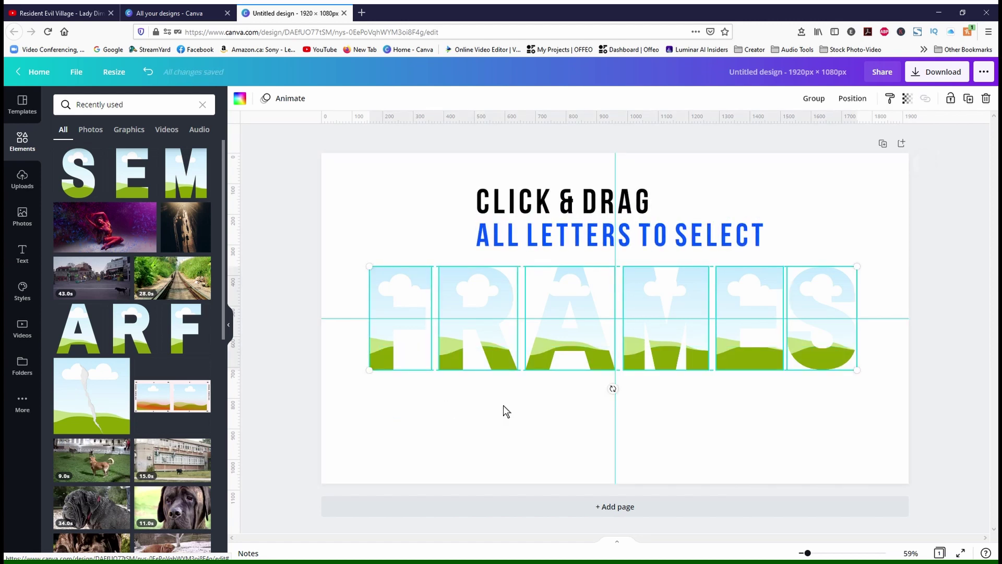
click(822, 104)
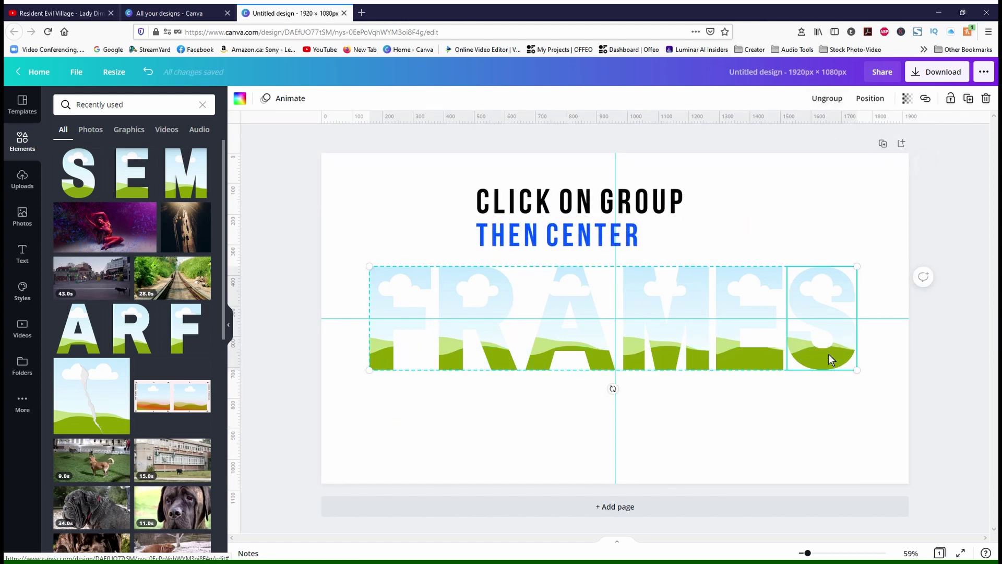
drag(829, 354, 840, 360)
click(822, 417)
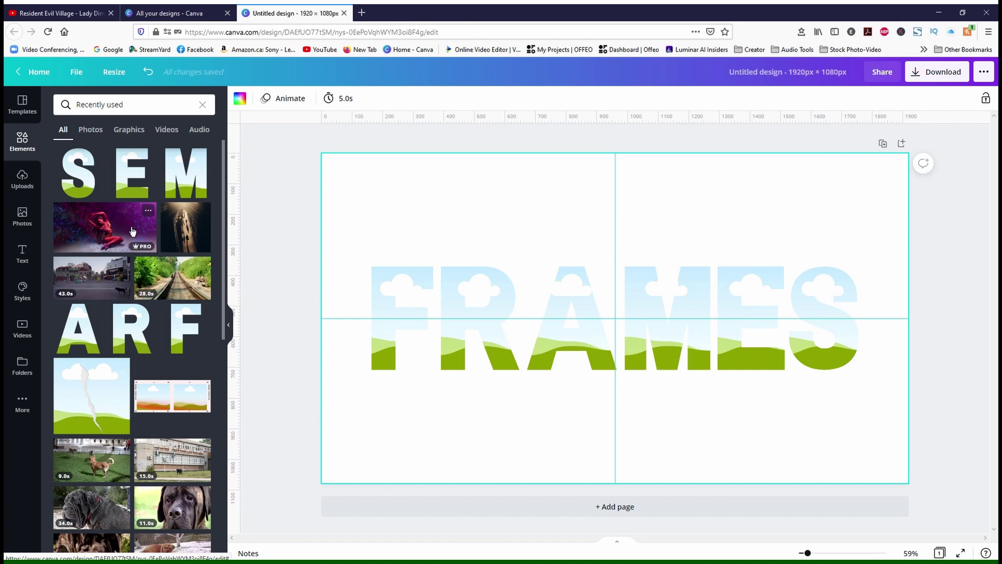
Step: Set the purple dancer photo as the page background and shift it slightly left within the page
drag(134, 233, 332, 182)
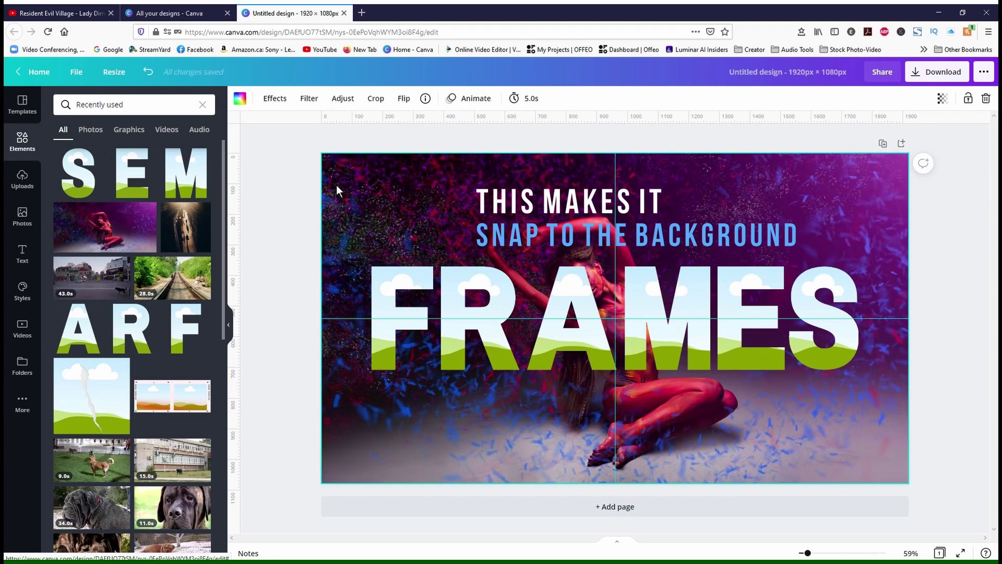
double_click(843, 227)
drag(837, 233, 818, 234)
click(970, 220)
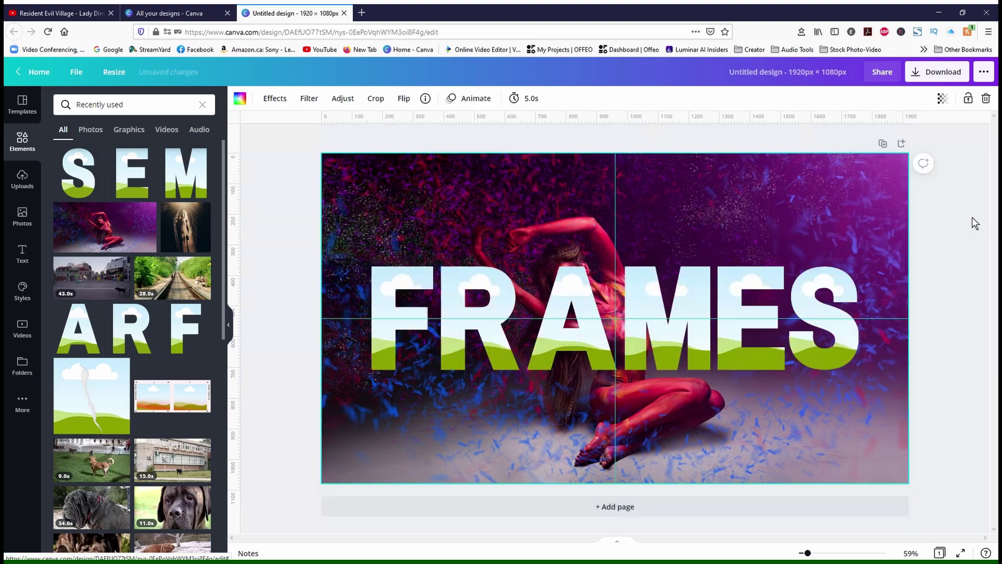
Step: Turn the background photo black and white with Saturation -100 and adjust its transparency so it stays nearly opaque
click(943, 99)
drag(908, 130, 877, 147)
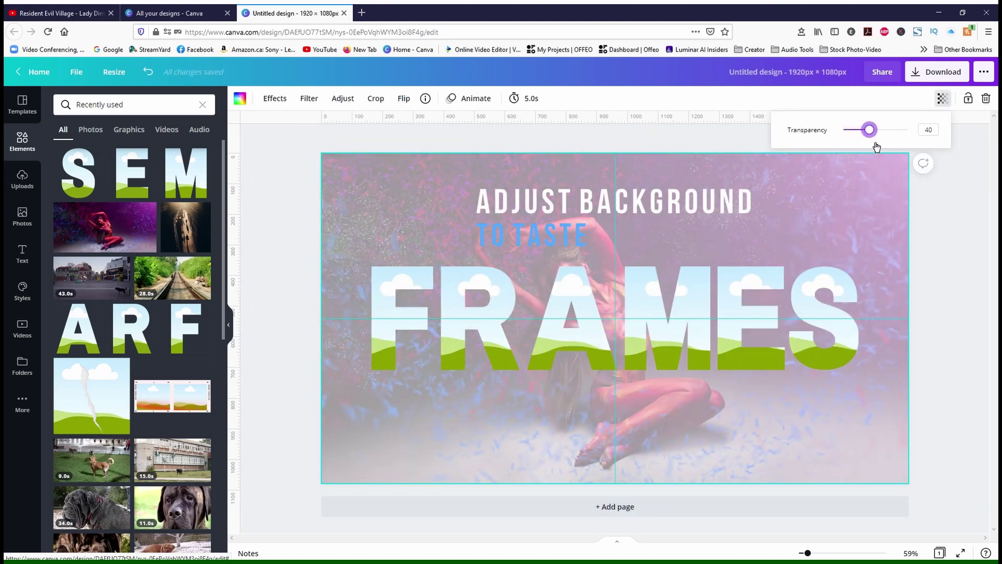
click(340, 104)
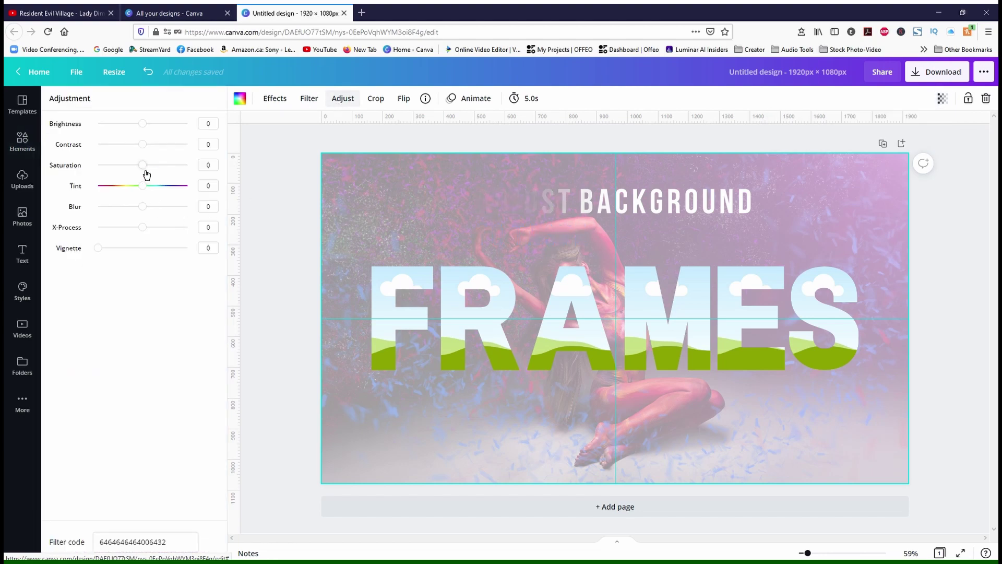
drag(142, 165, 96, 164)
click(943, 98)
drag(869, 130, 903, 150)
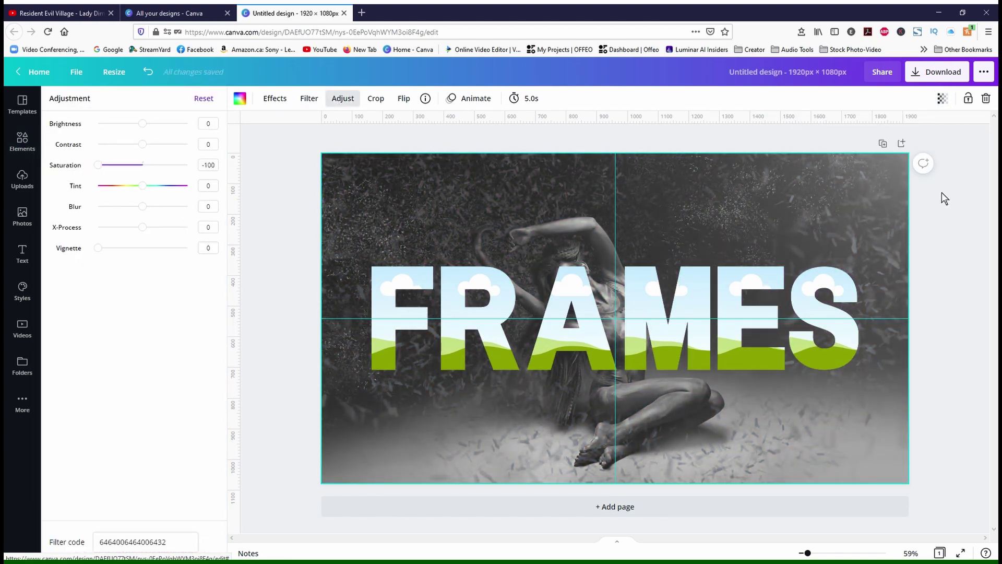
click(299, 188)
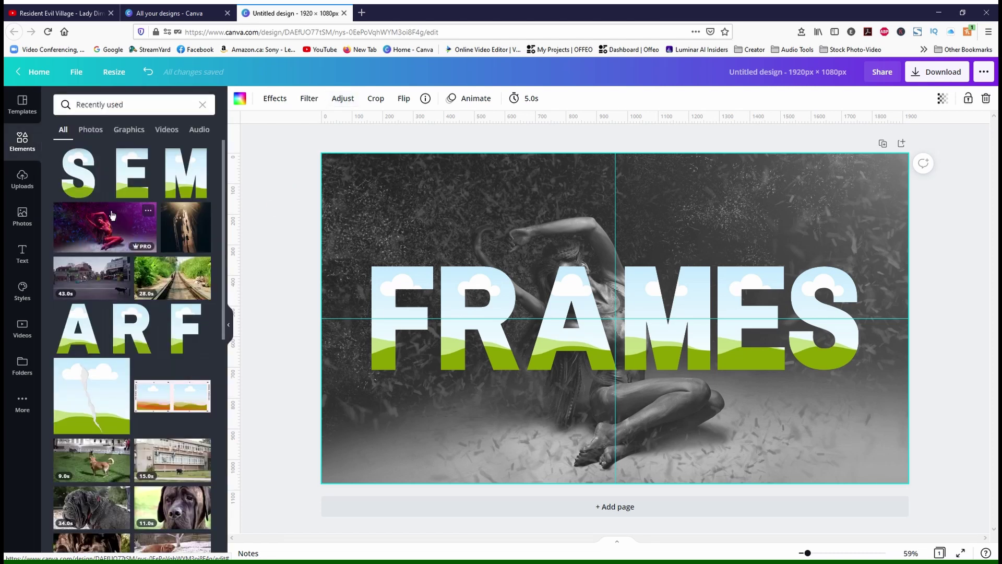
Step: Fill the A frame with the purple dancer photo and scale and position the image inside it to line up with the background
drag(124, 233, 578, 283)
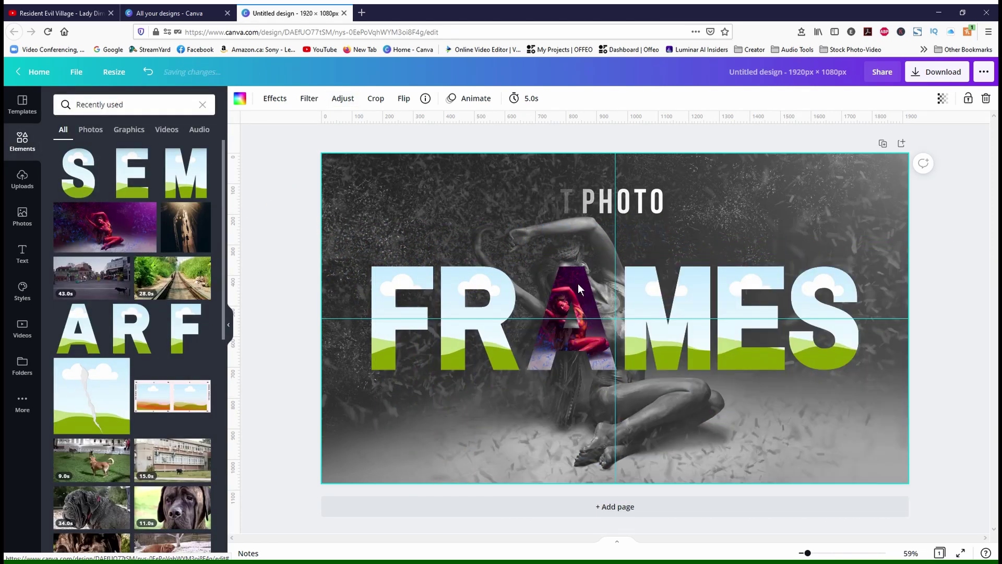
double_click(579, 285)
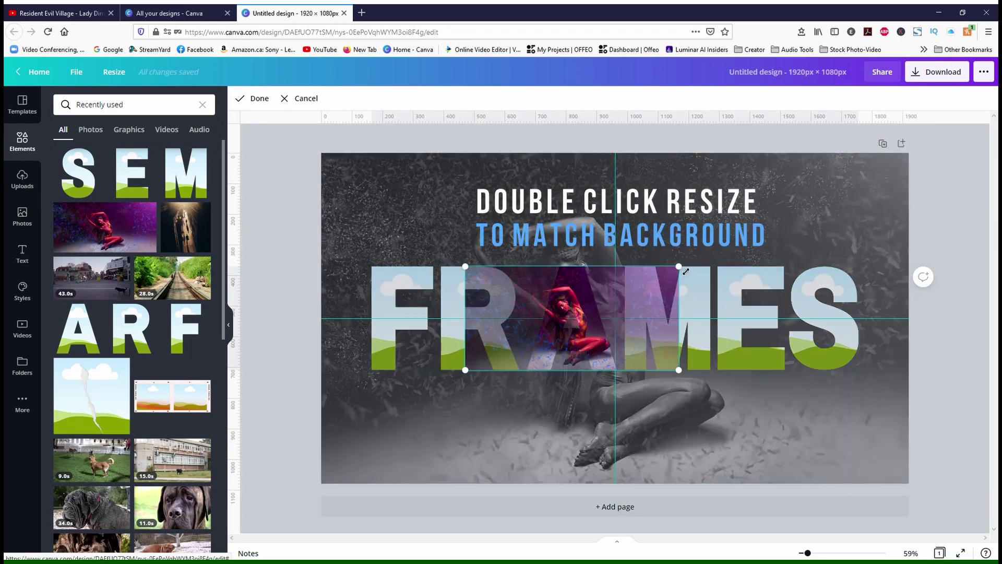
drag(687, 268, 759, 170)
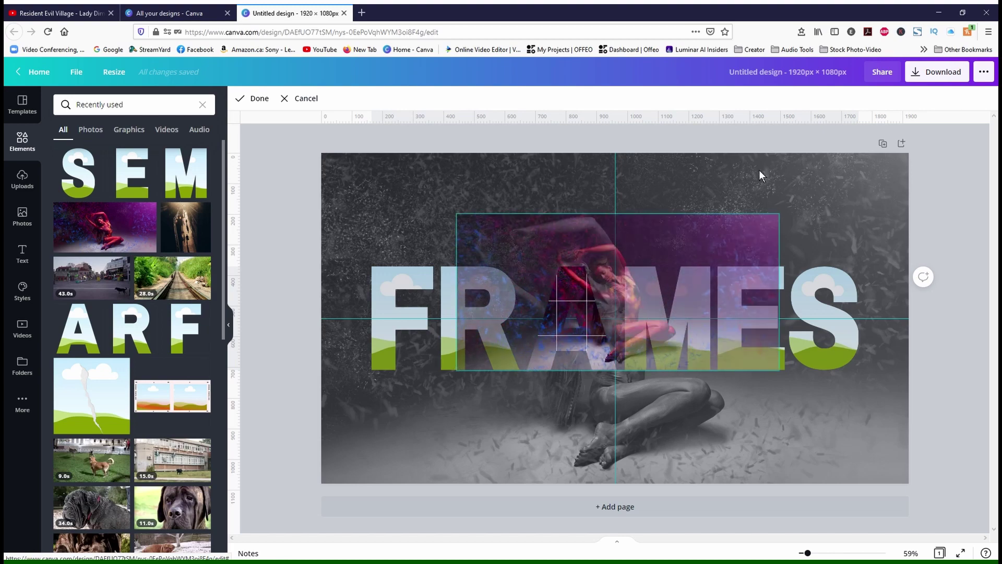
drag(458, 370, 279, 553)
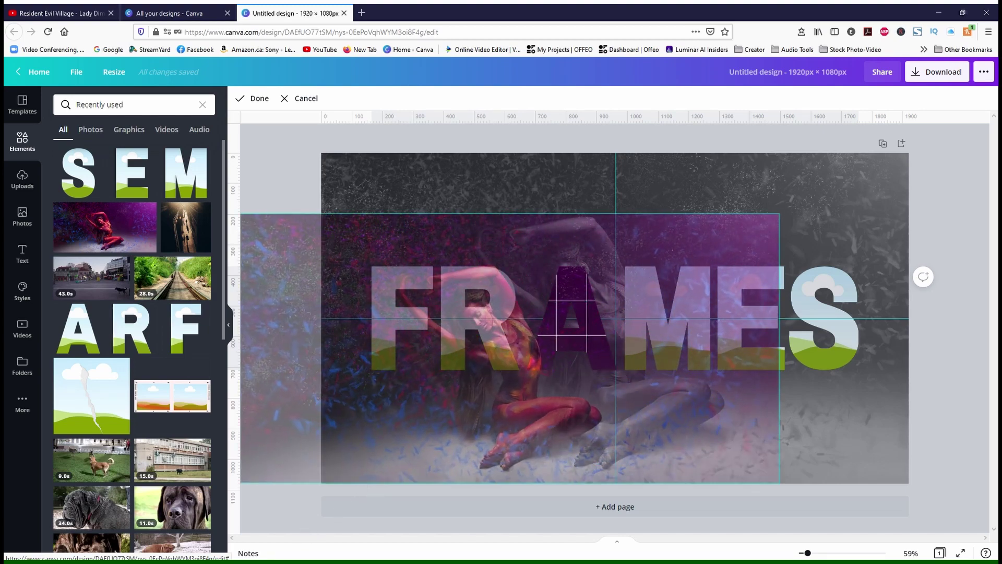
drag(779, 214, 947, 174)
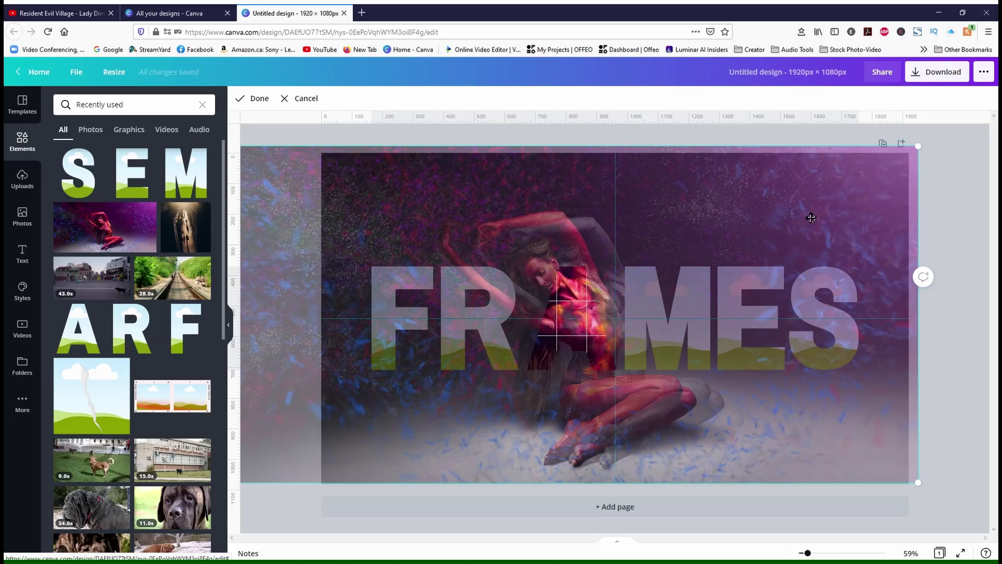
drag(811, 218, 842, 233)
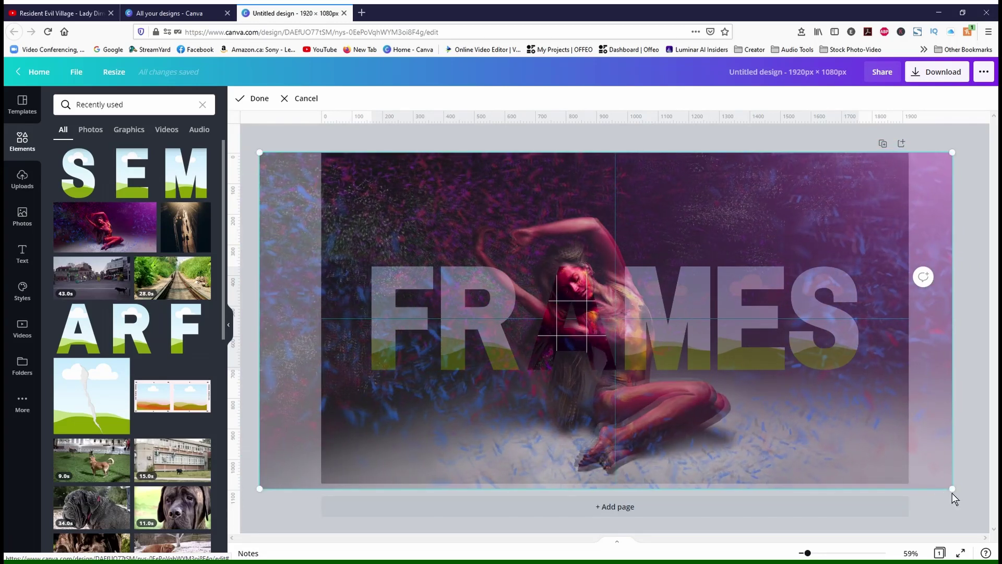
drag(952, 488, 952, 490)
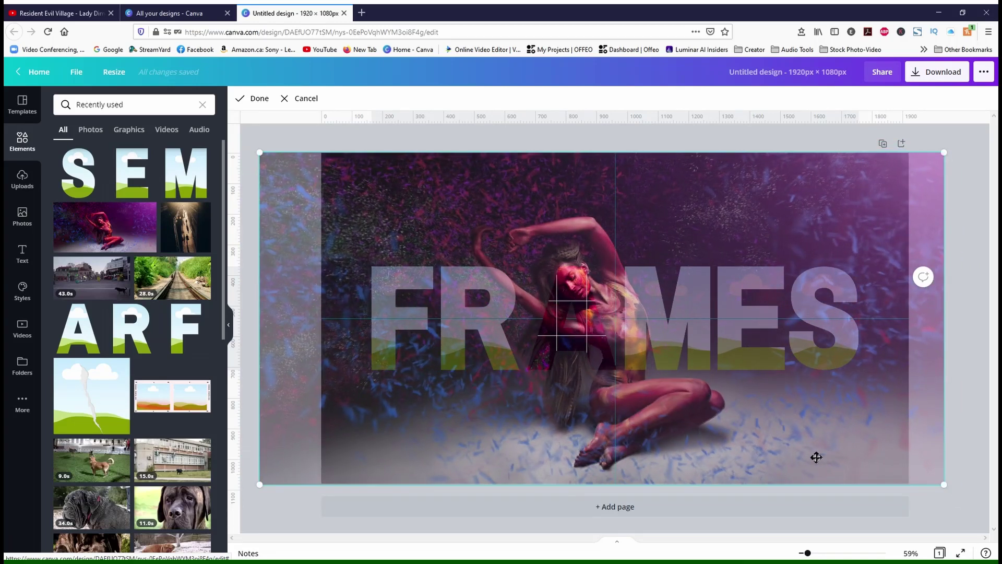
click(971, 376)
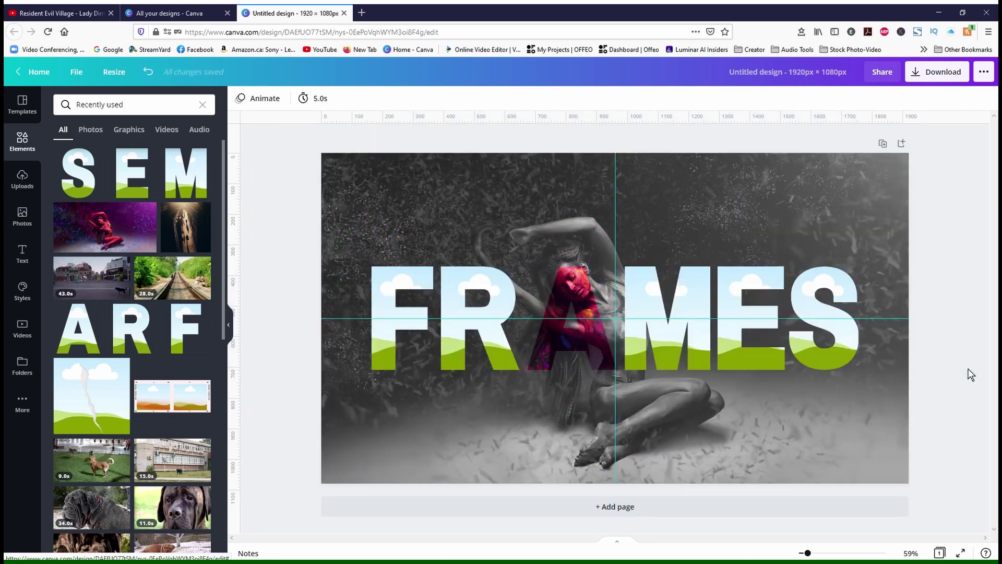
Step: Fill the M frame with the same dancer photo, enlarged and shifted inside the frame to match the background figure
drag(112, 228, 665, 357)
double_click(666, 357)
drag(561, 370, 310, 444)
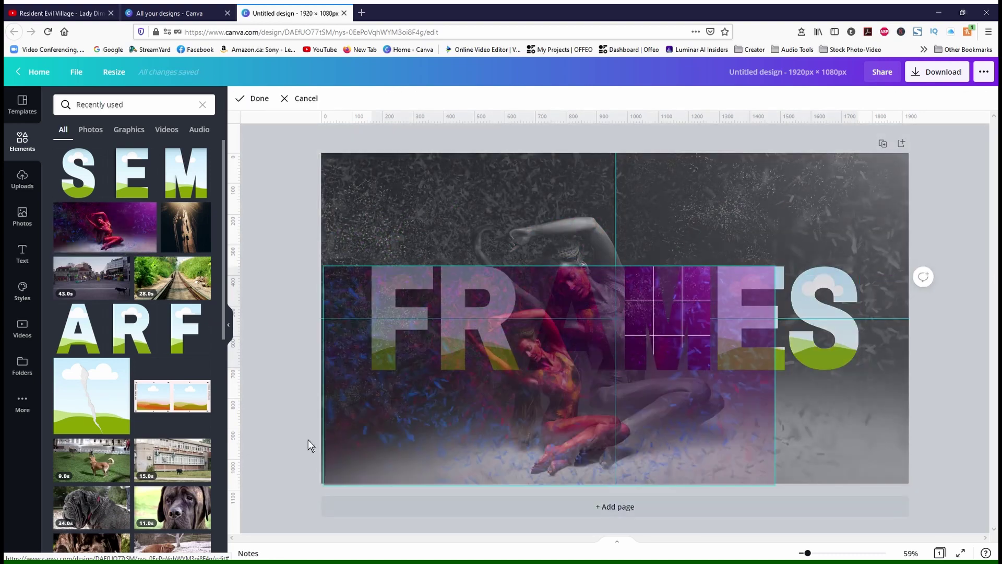
drag(776, 265, 978, 157)
drag(800, 436, 761, 435)
drag(939, 164, 957, 154)
drag(832, 418, 817, 419)
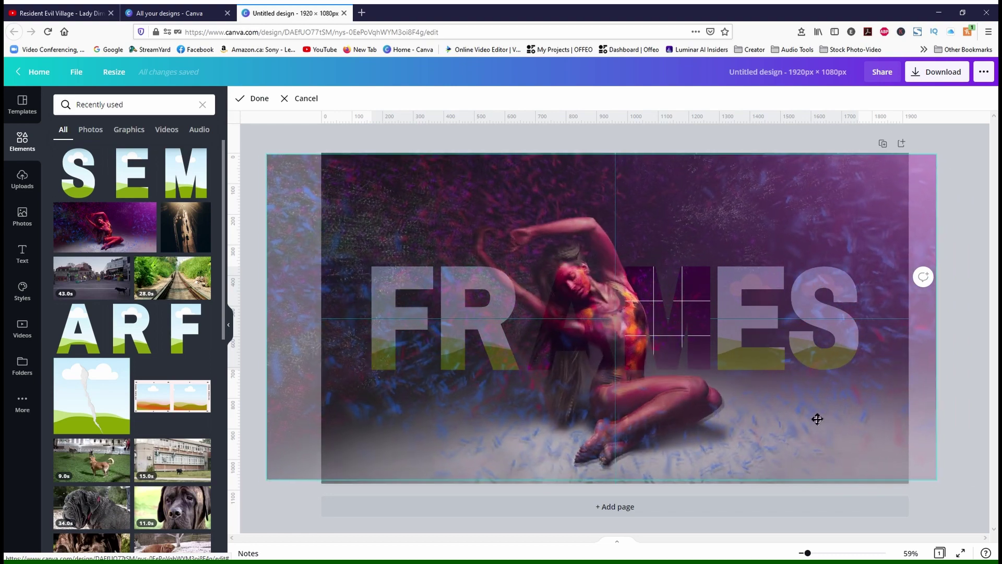
drag(950, 489, 945, 486)
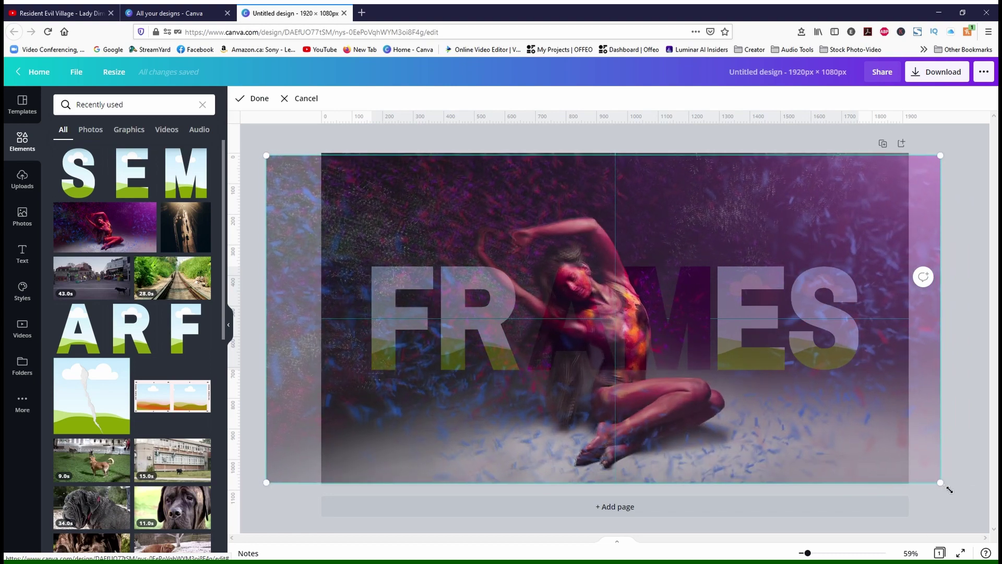
click(978, 233)
double_click(714, 300)
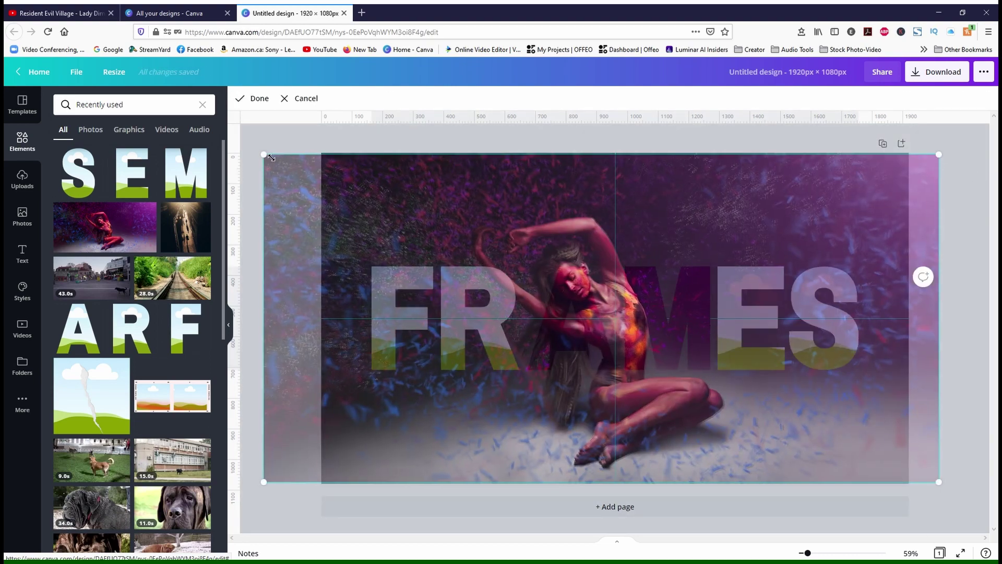
click(265, 142)
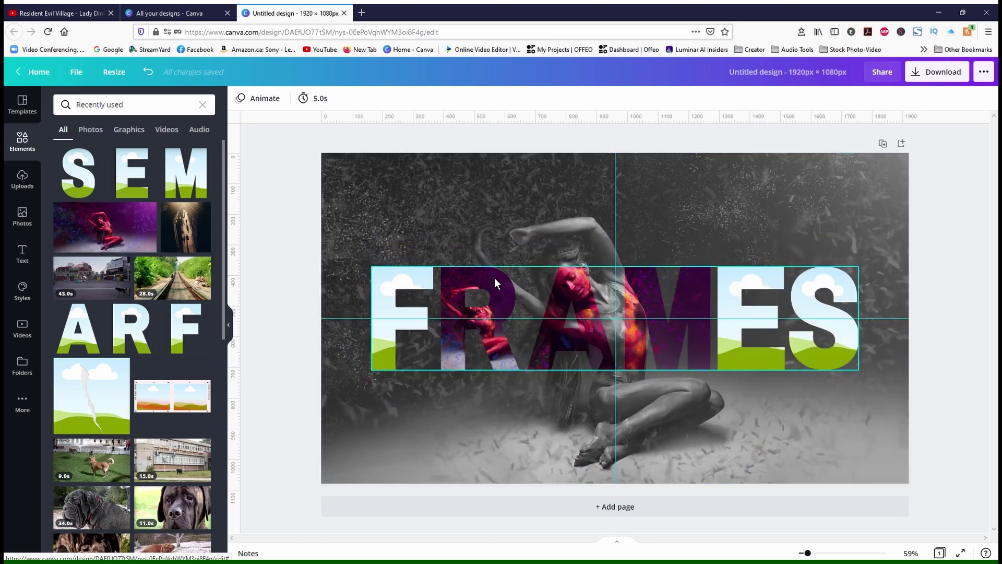
Step: Fill the R and F frames with the dancer photo, resizing and moving each image to match the background
double_click(494, 278)
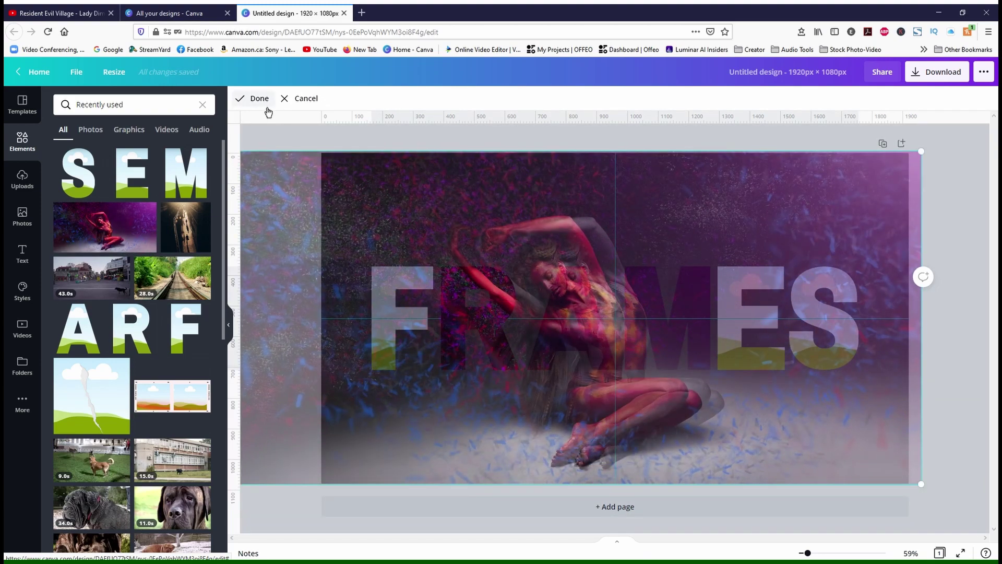
click(260, 99)
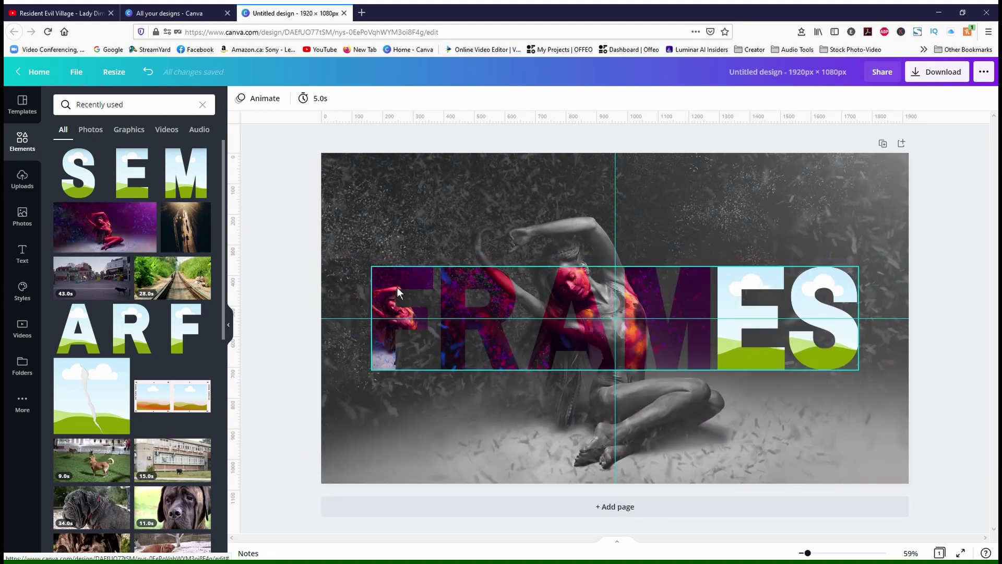
double_click(480, 471)
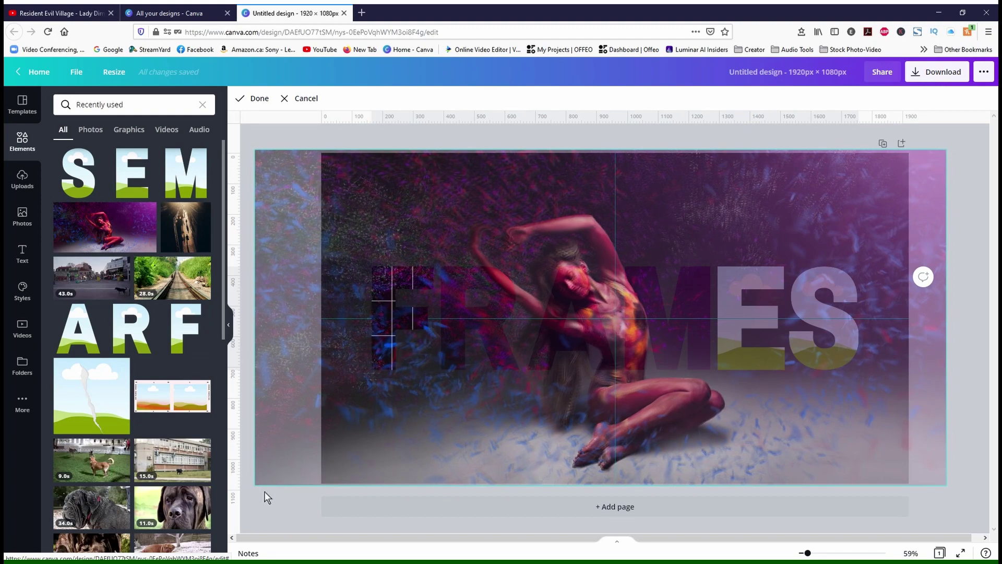
click(259, 99)
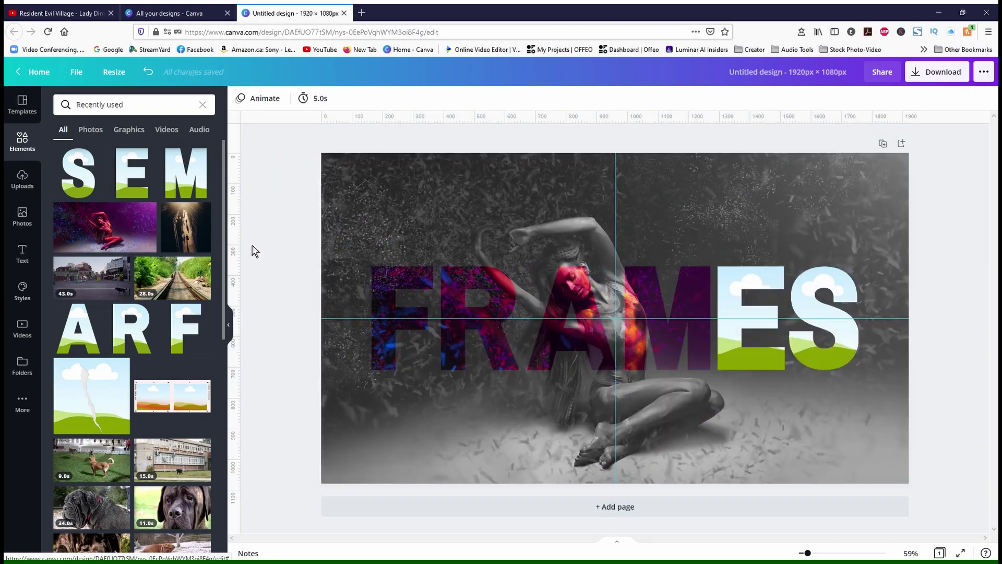
Step: Complete the word by filling the E and S frames with the dancer photo, each scaled and aligned to the background
drag(104, 227, 747, 318)
double_click(747, 317)
drag(645, 266, 416, 155)
drag(417, 370, 285, 432)
drag(858, 433, 859, 456)
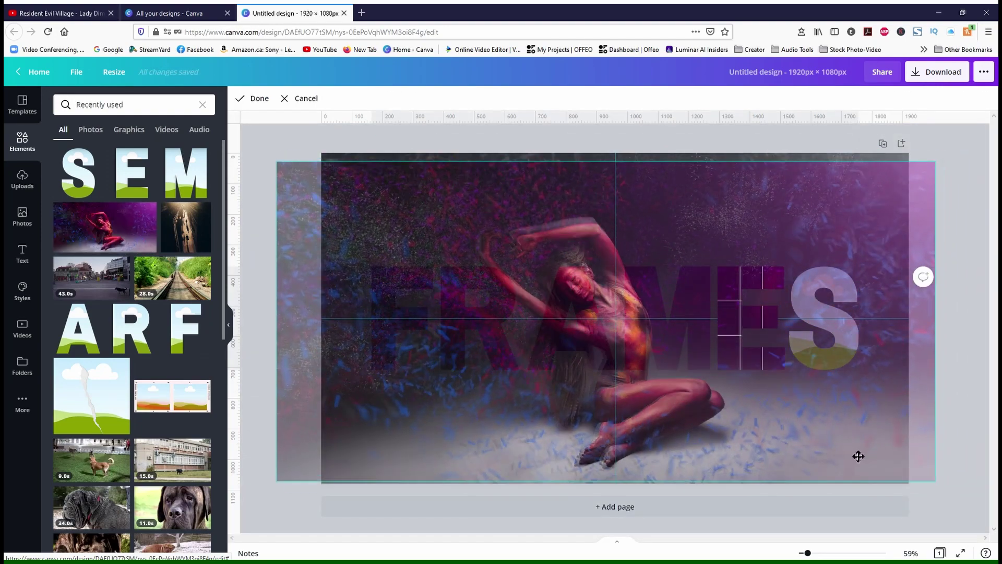
drag(934, 160, 957, 158)
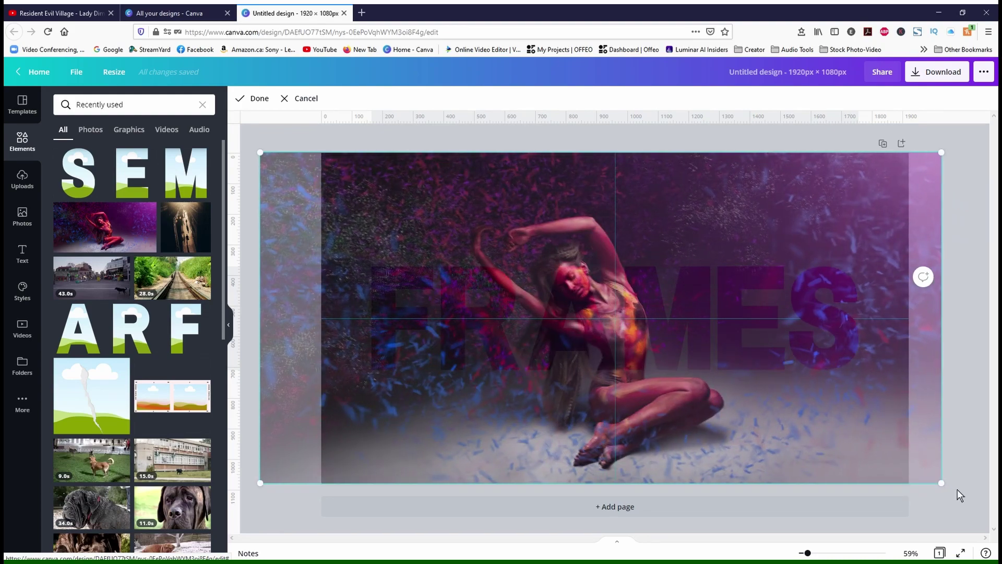
click(970, 242)
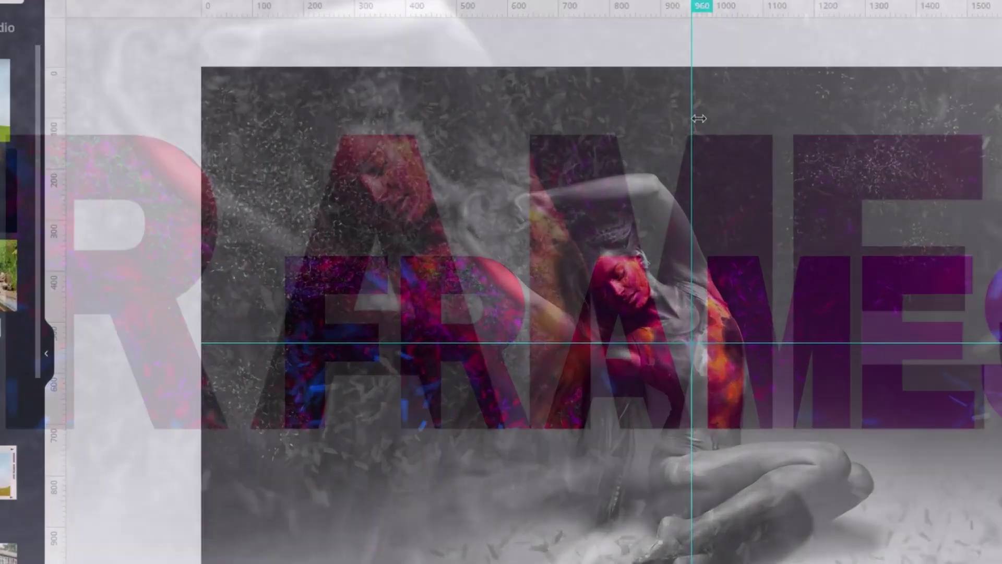